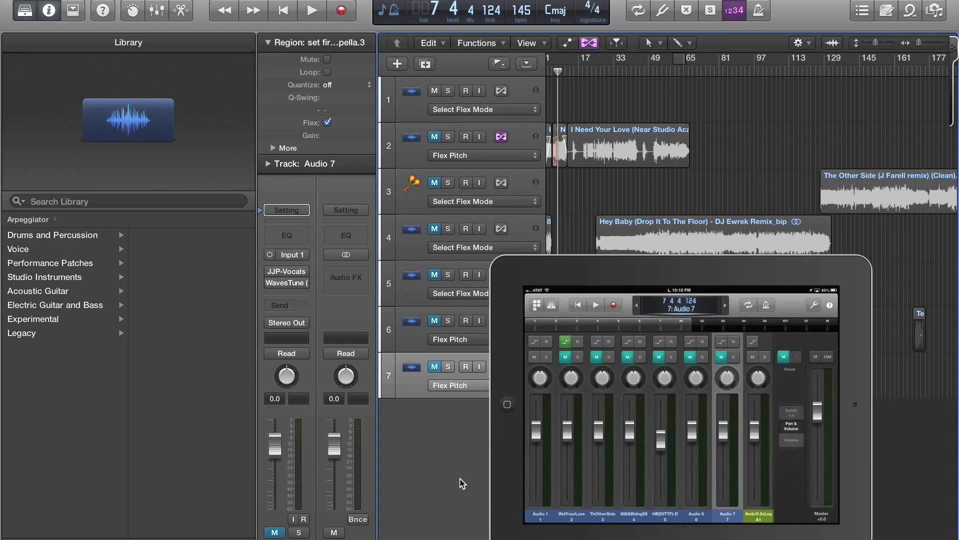
Create one software instrument track and load the Gritty Funk patch from the Drum Machine category.
{"action": "key", "text": "alt+super+n"}
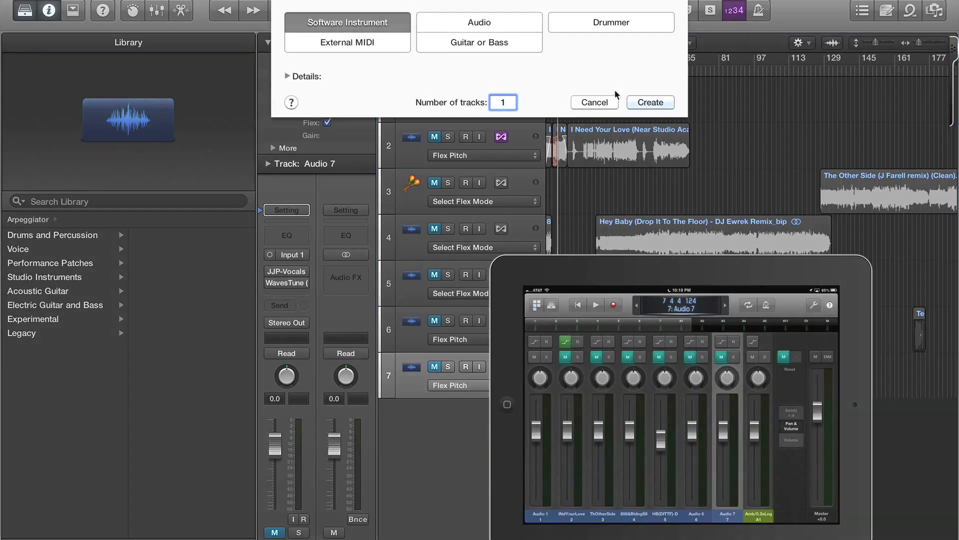
{"action": "left_click", "coordinate": [644, 102]}
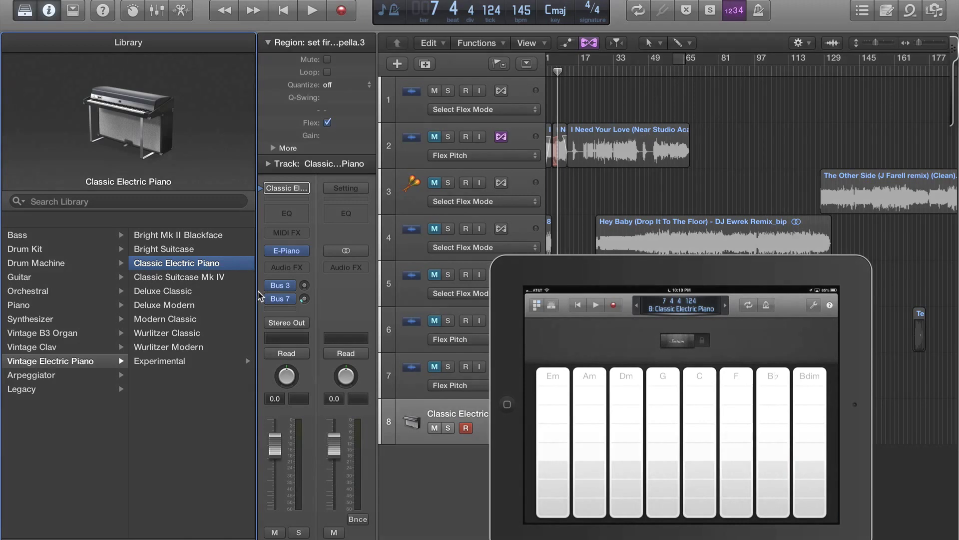
{"action": "left_click", "coordinate": [75, 265]}
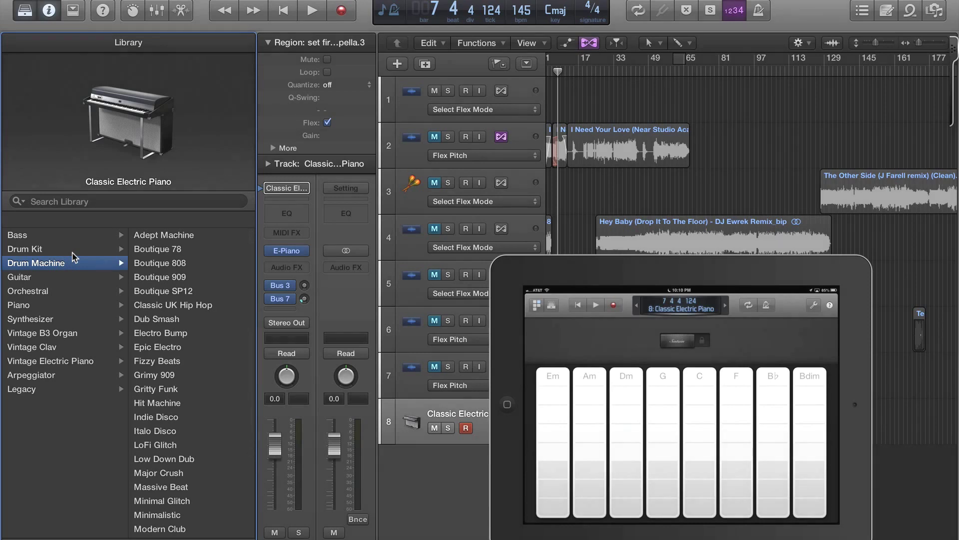
{"action": "left_click", "coordinate": [213, 391]}
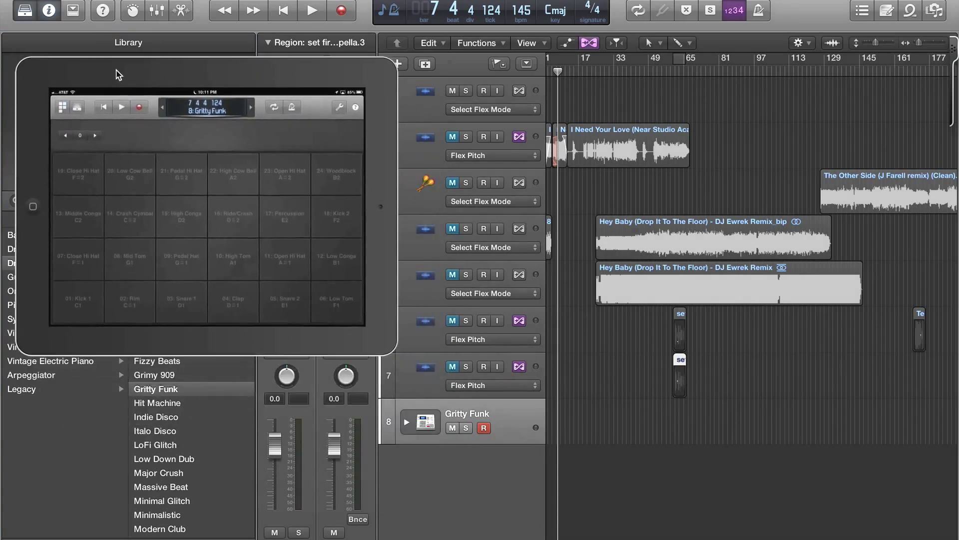
Enlarge the mirrored iPad display and solo the Gritty Funk track.
{"action": "left_click_drag", "start_coordinate": [390, 346], "coordinate": [433, 403]}
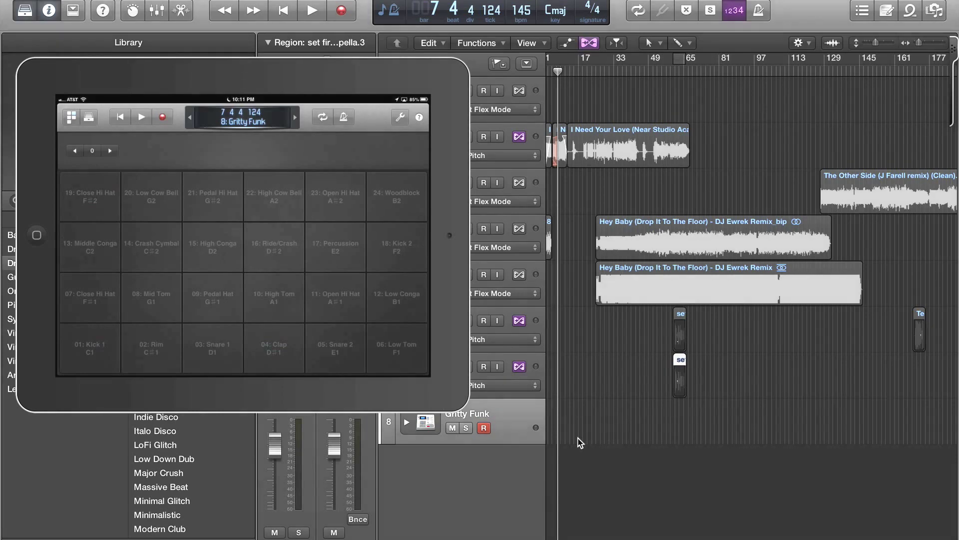
{"action": "scroll", "coordinate": [579, 439], "scroll_direction": "left", "scroll_amount": 2}
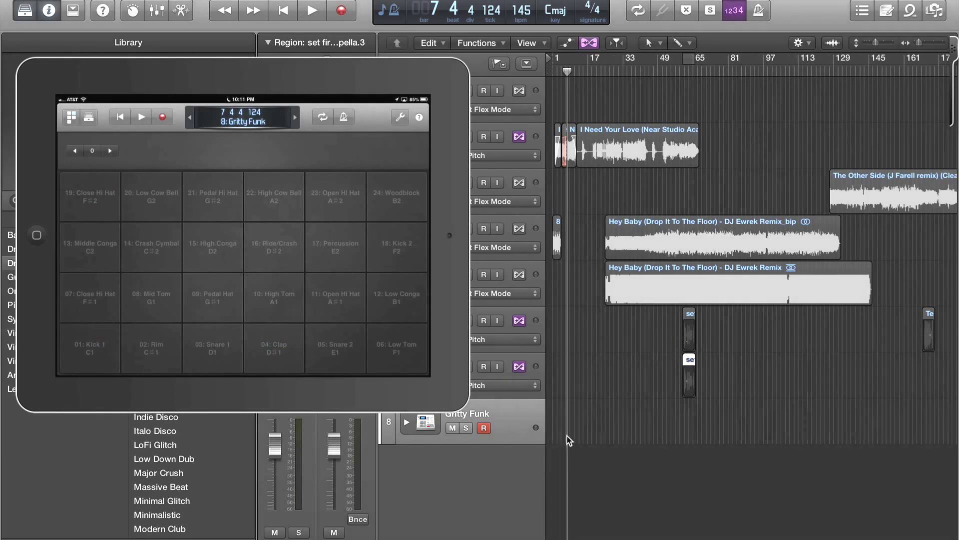
{"action": "left_click", "coordinate": [465, 428]}
Record a kick pattern about four bars long on the Gritty Funk track, starting at bar 8.
{"action": "key", "text": "super+Right"}
{"action": "scroll", "coordinate": [600, 430], "scroll_direction": "right", "scroll_amount": 1}
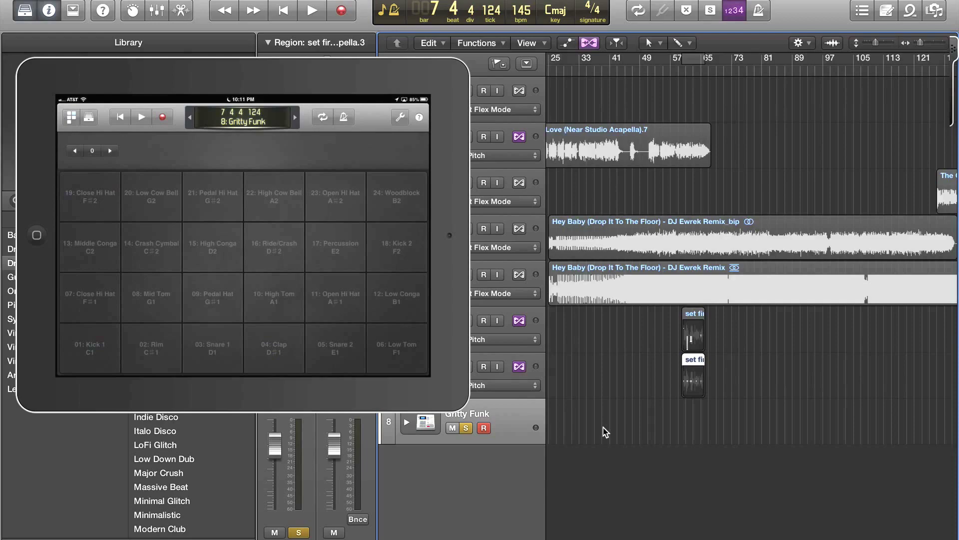
{"action": "scroll", "coordinate": [600, 430], "scroll_direction": "left", "scroll_amount": 5}
{"action": "scroll", "coordinate": [600, 429], "scroll_direction": "right", "scroll_amount": 4}
{"action": "scroll", "coordinate": [600, 430], "scroll_direction": "up", "scroll_amount": 4}
{"action": "left_click", "coordinate": [601, 430], "text": "ctrl+alt"}
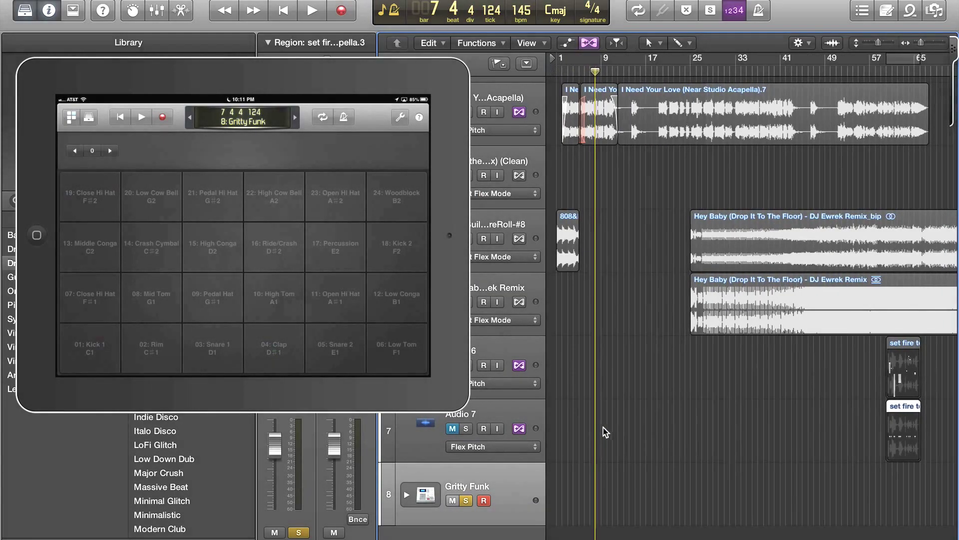
{"action": "scroll", "coordinate": [604, 429], "scroll_direction": "up", "scroll_amount": 3}
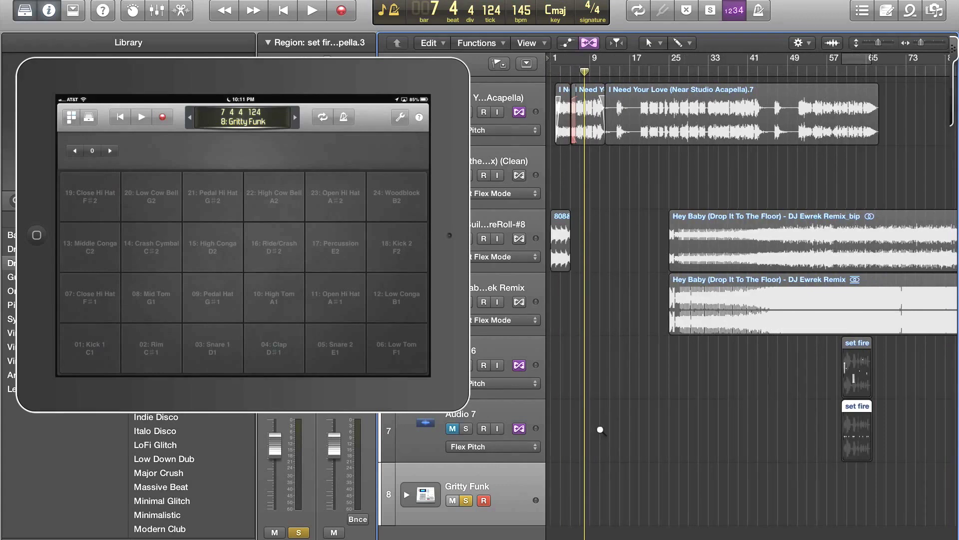
{"action": "scroll", "coordinate": [603, 429], "scroll_direction": "left", "scroll_amount": 4}
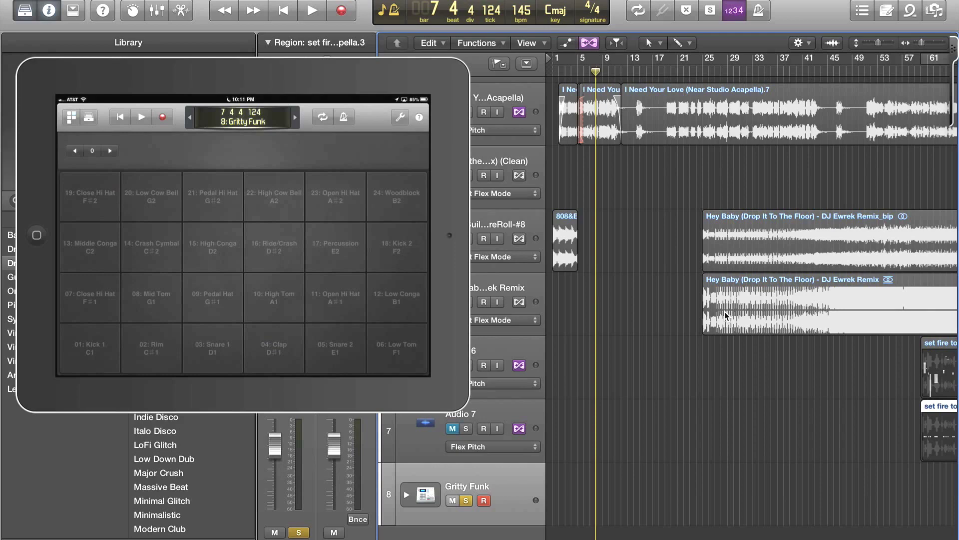
{"action": "left_click", "coordinate": [341, 10]}
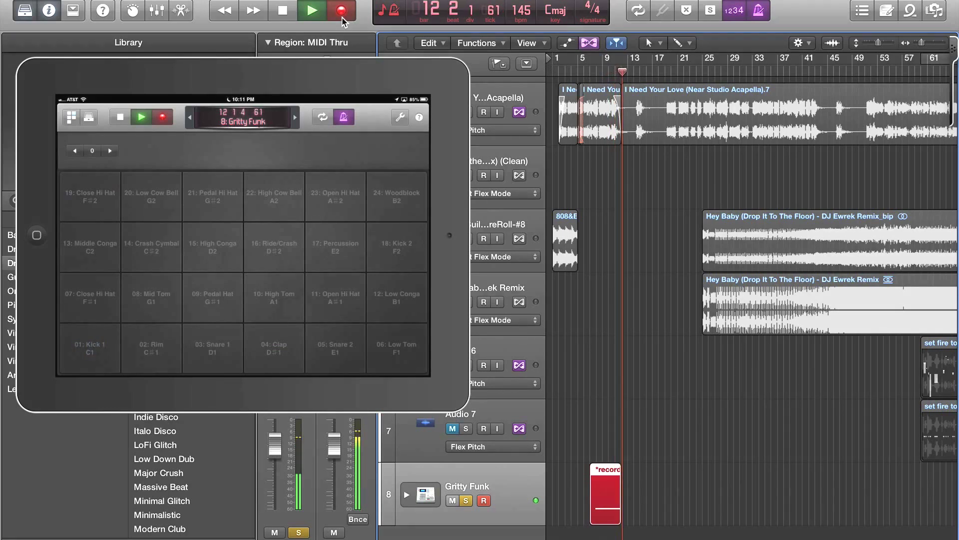
{"action": "key", "text": "space"}
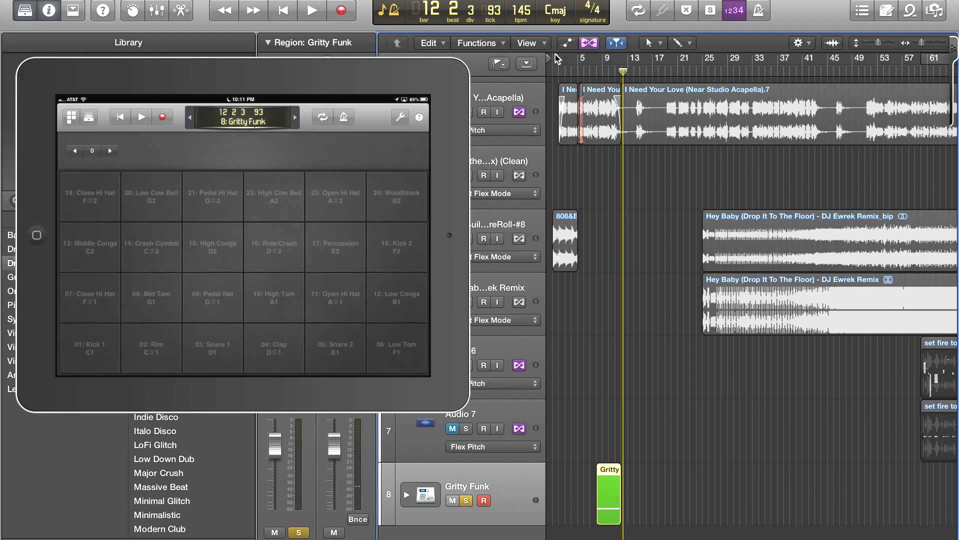
Open the recorded Gritty Funk region in the Piano Roll with its notes magnified.
{"action": "scroll", "coordinate": [664, 312], "scroll_direction": "up", "scroll_amount": 1}
{"action": "key", "text": "z"}
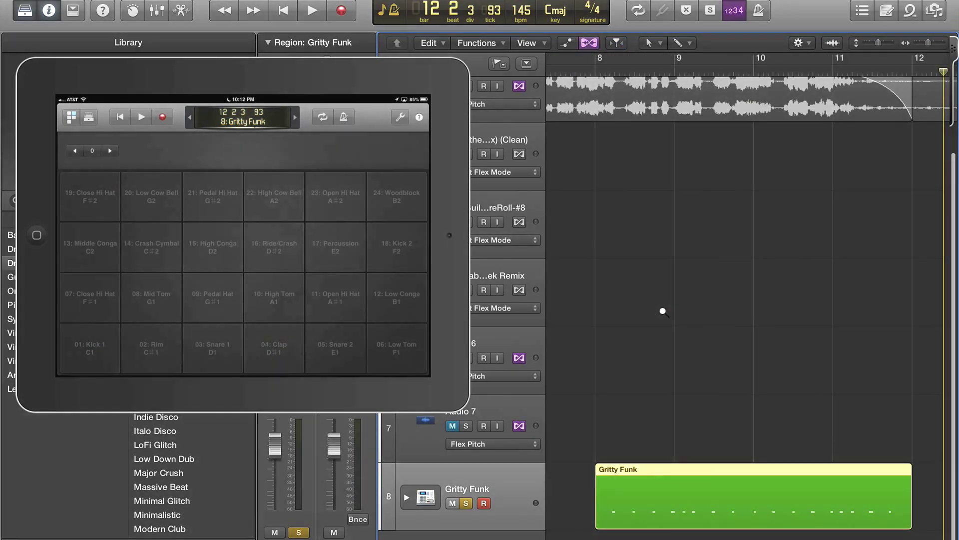
{"action": "double_click", "coordinate": [701, 496]}
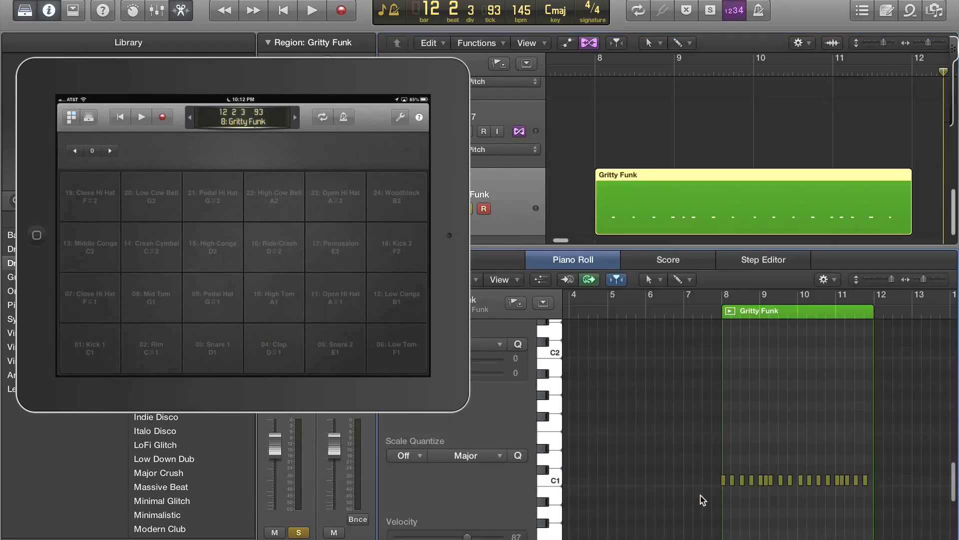
{"action": "key", "text": "super+Right"}
{"action": "key", "text": "super+Right"}
{"action": "key", "text": "super+Right"}
{"action": "key", "text": "super+Right"}
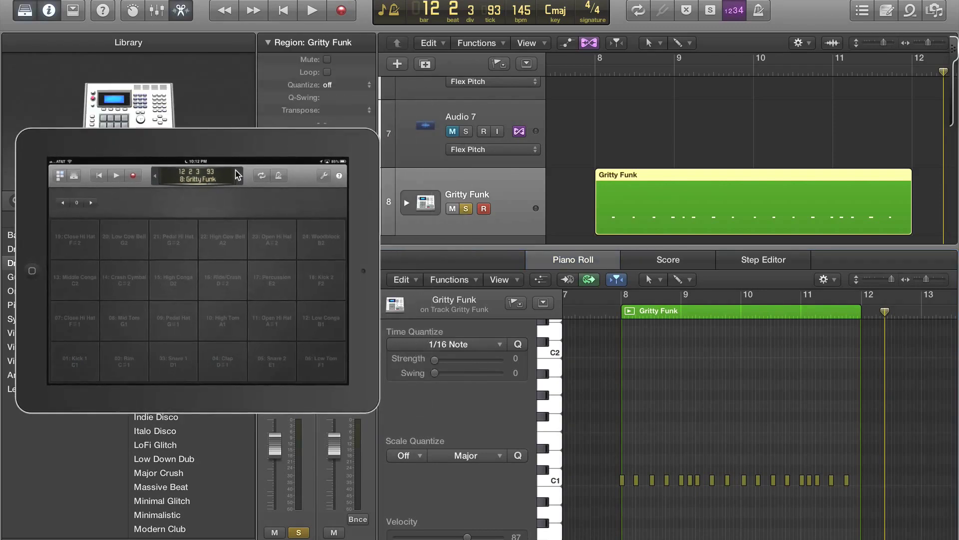
{"action": "key", "text": "Tab"}
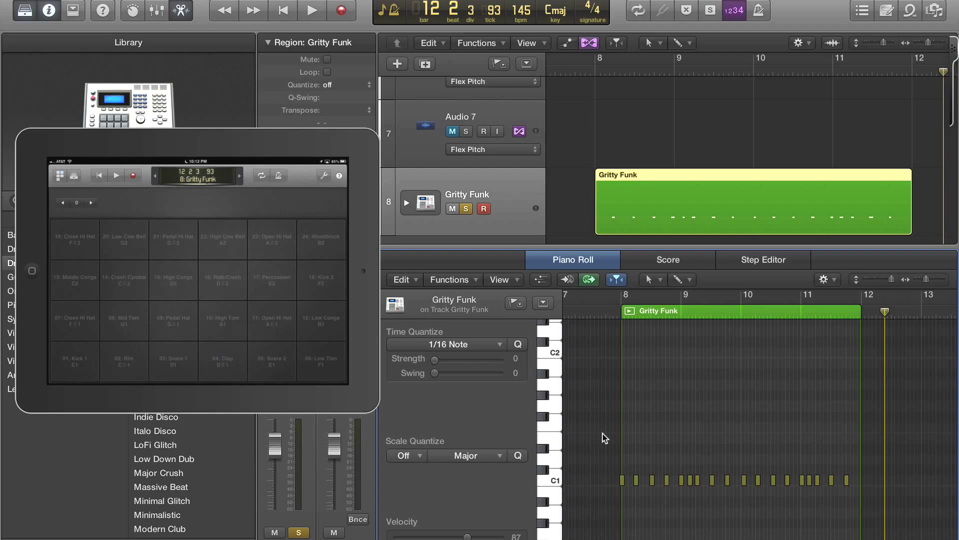
Select all the C1 notes in the Gritty Funk region and set their time quantize to 1/8 Note.
{"action": "left_click_drag", "start_coordinate": [603, 433], "coordinate": [869, 511]}
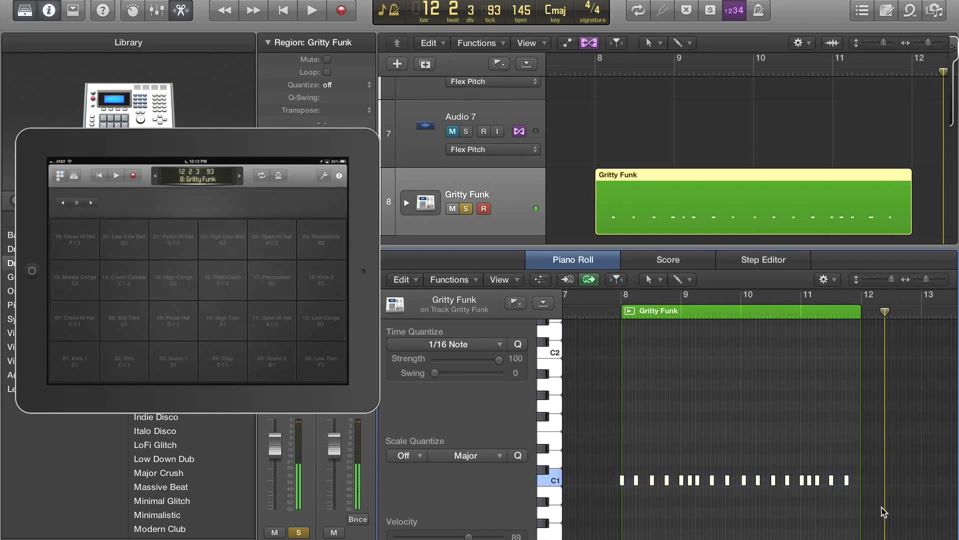
{"action": "left_click", "coordinate": [475, 280]}
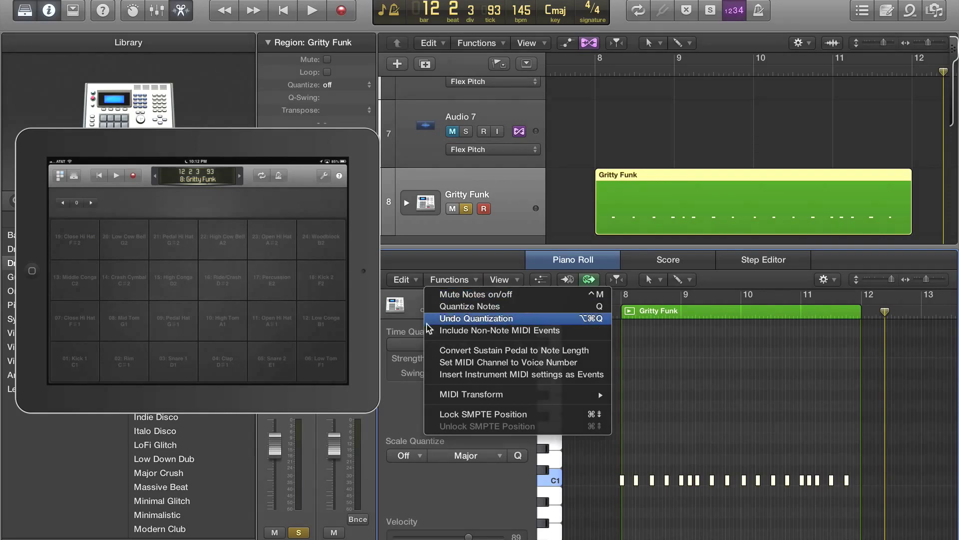
{"action": "left_click", "coordinate": [437, 398]}
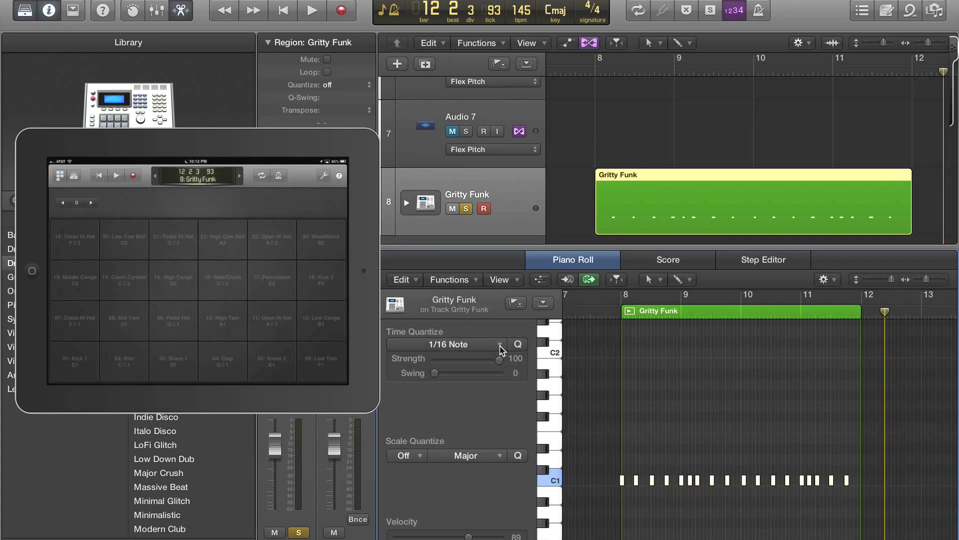
{"action": "left_click", "coordinate": [501, 345]}
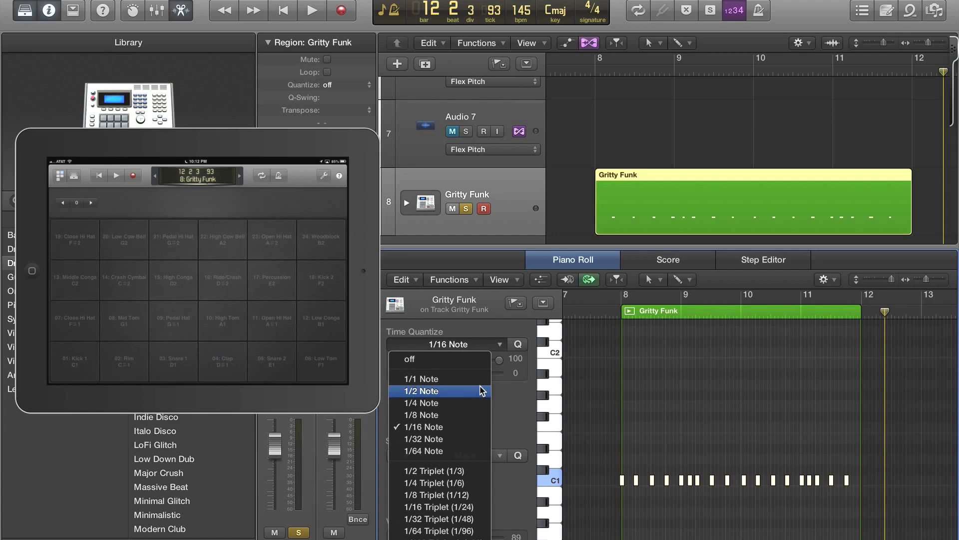
{"action": "left_click", "coordinate": [467, 415]}
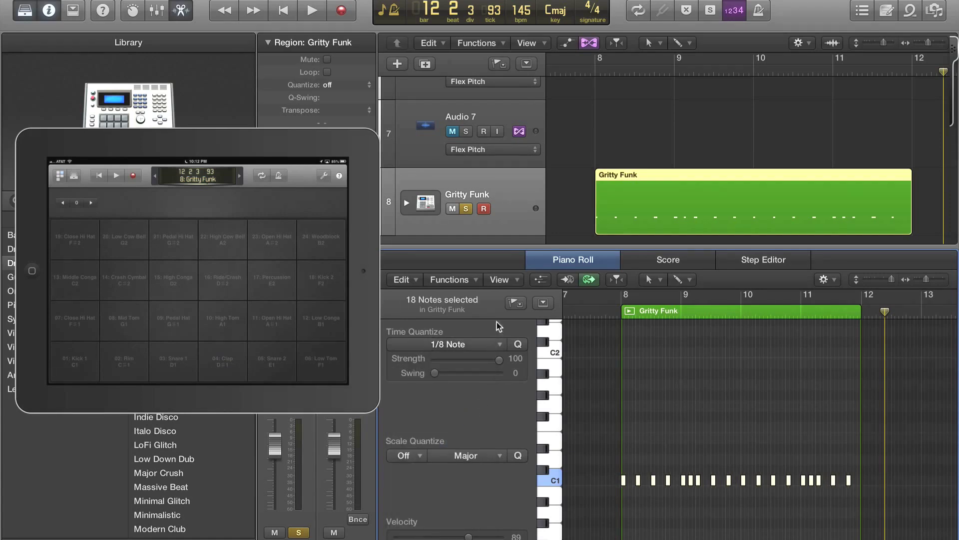
Apply the Quantize Notes function to the selected C1 notes.
{"action": "left_click", "coordinate": [475, 284]}
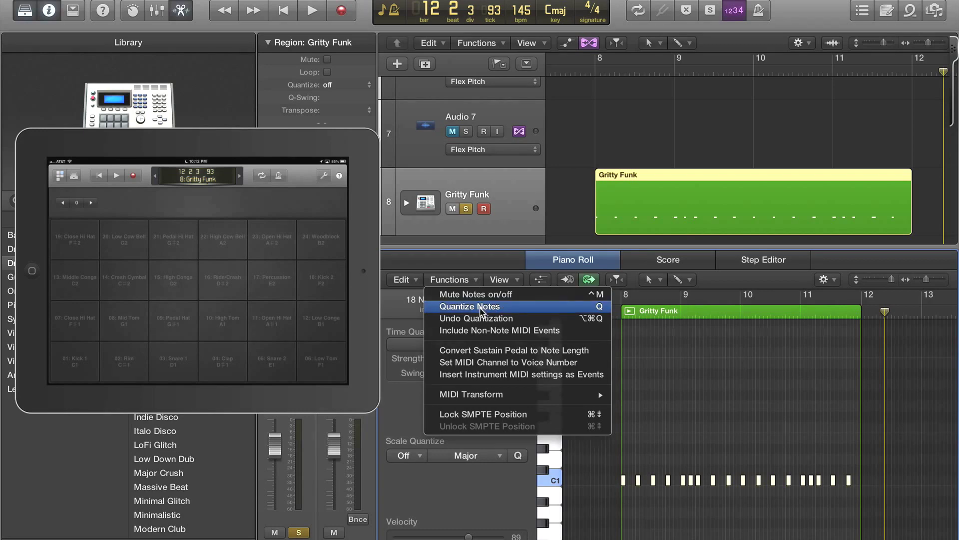
{"action": "left_click", "coordinate": [487, 312]}
{"action": "scroll", "coordinate": [713, 481], "scroll_direction": "up", "scroll_amount": 5}
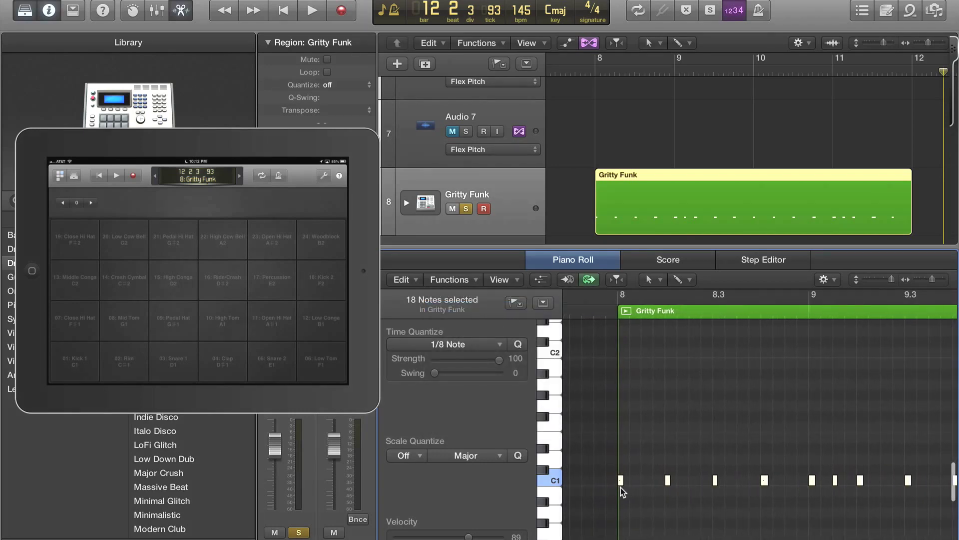
{"action": "scroll", "coordinate": [773, 492], "scroll_direction": "down", "scroll_amount": 2}
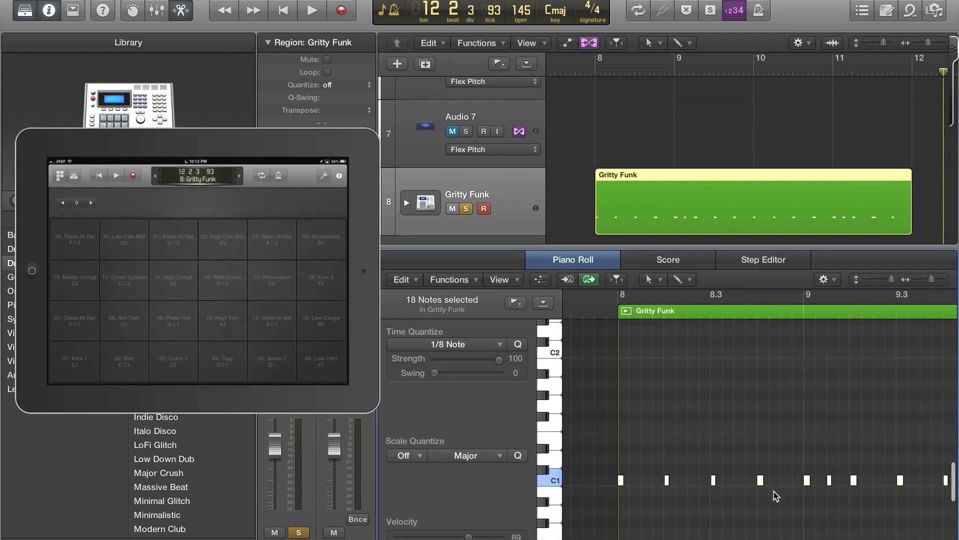
Deselect the notes and play back the quantized pattern from just before bar 8.
{"action": "left_click", "coordinate": [620, 349]}
{"action": "key", "text": "space"}
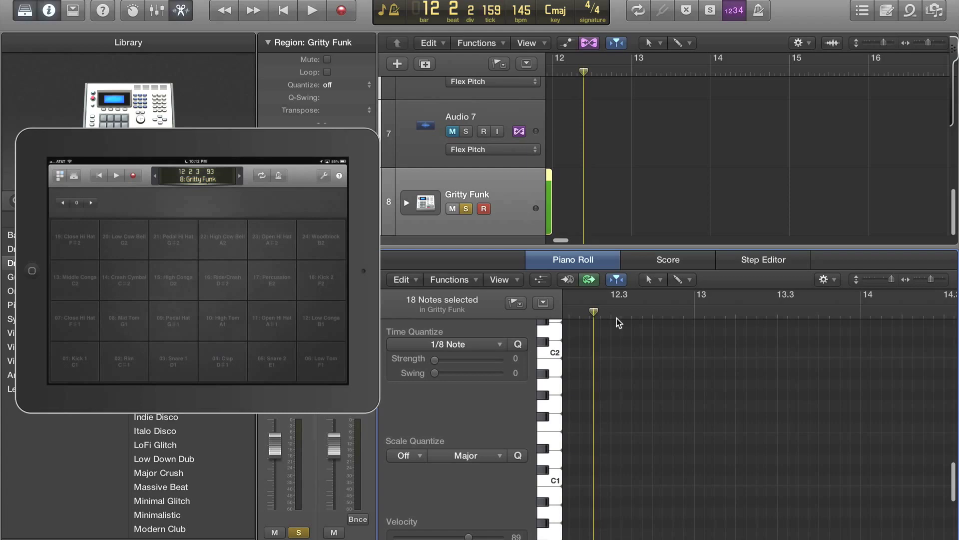
{"action": "key", "text": "space"}
{"action": "scroll", "coordinate": [617, 319], "scroll_direction": "left", "scroll_amount": 10}
{"action": "scroll", "coordinate": [618, 323], "scroll_direction": "left", "scroll_amount": 5}
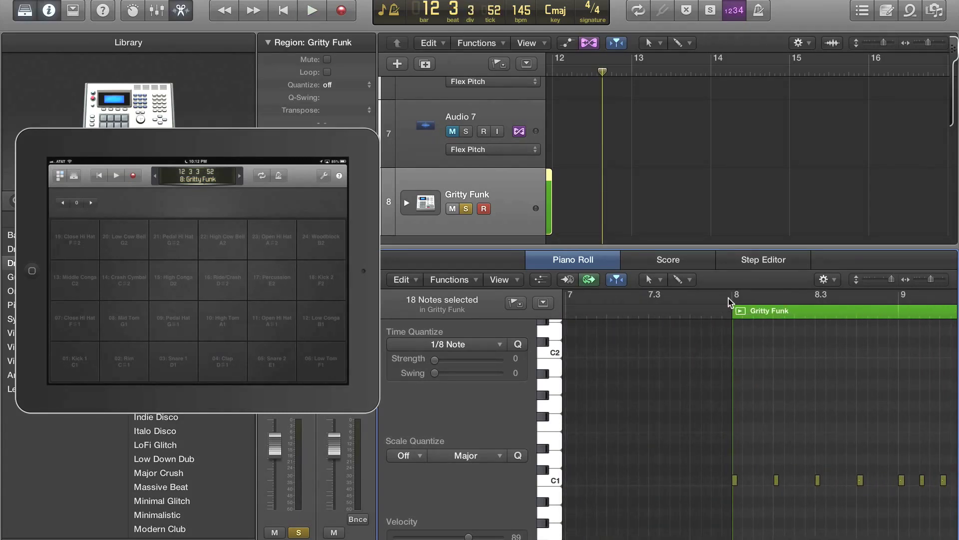
{"action": "scroll", "coordinate": [641, 177], "scroll_direction": "left", "scroll_amount": 5}
{"action": "scroll", "coordinate": [642, 177], "scroll_direction": "left", "scroll_amount": 6}
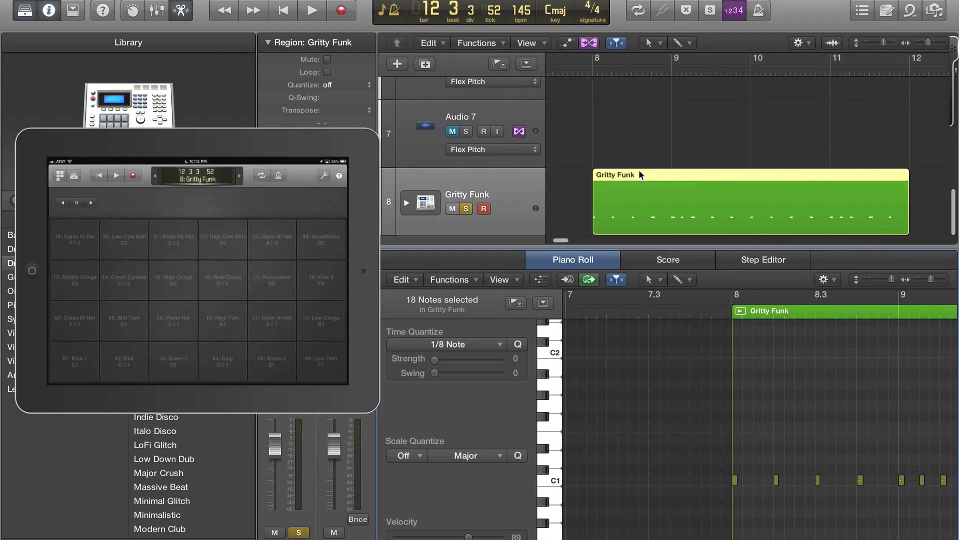
{"action": "left_click", "coordinate": [587, 73]}
{"action": "key", "text": "space"}
{"action": "scroll", "coordinate": [765, 225], "scroll_direction": "right", "scroll_amount": 2}
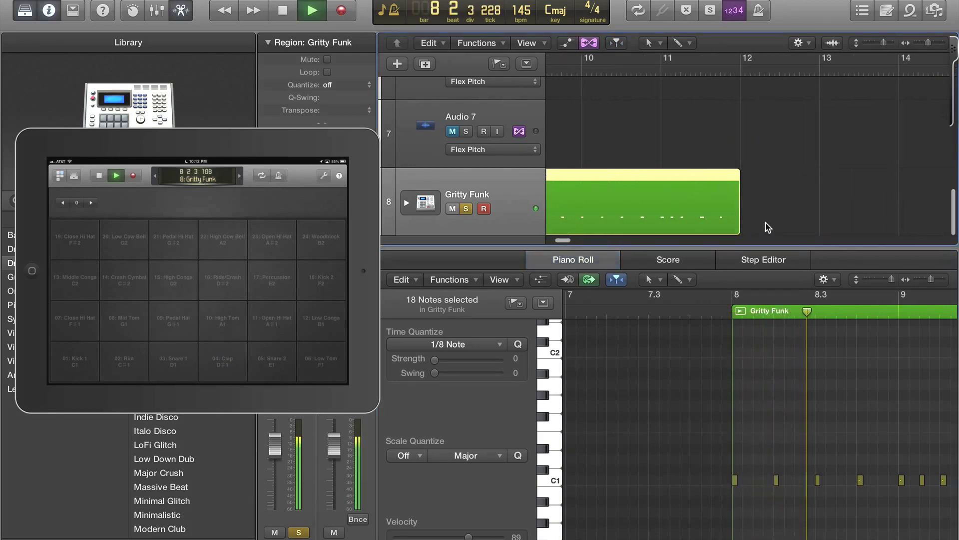
{"action": "scroll", "coordinate": [696, 385], "scroll_direction": "left", "scroll_amount": 3}
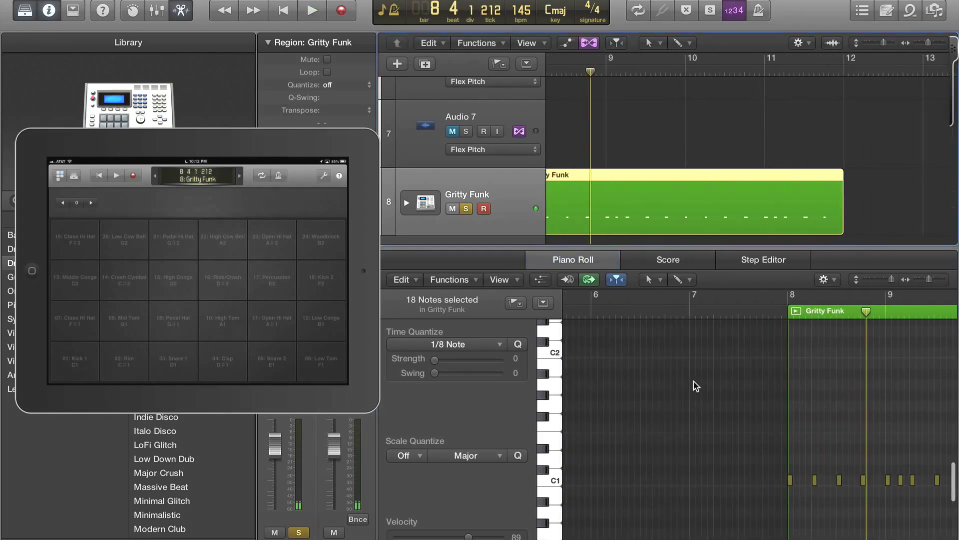
Select the fourth C1 note in bar 8 and examine its position against the grid.
{"action": "scroll", "coordinate": [696, 385], "scroll_direction": "down", "scroll_amount": 3}
{"action": "scroll", "coordinate": [696, 385], "scroll_direction": "right", "scroll_amount": 3}
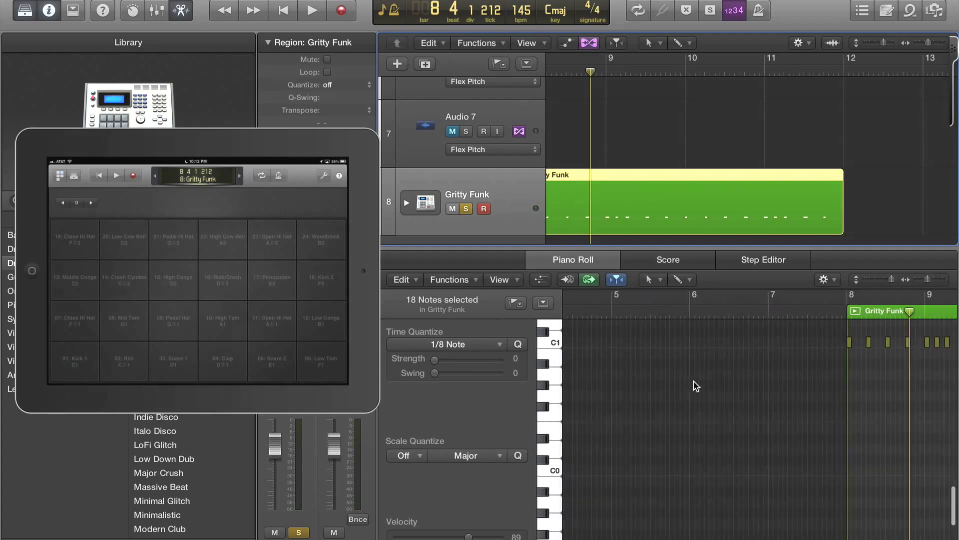
{"action": "scroll", "coordinate": [696, 385], "scroll_direction": "up", "scroll_amount": 3}
{"action": "scroll", "coordinate": [696, 385], "scroll_direction": "up", "scroll_amount": 5}
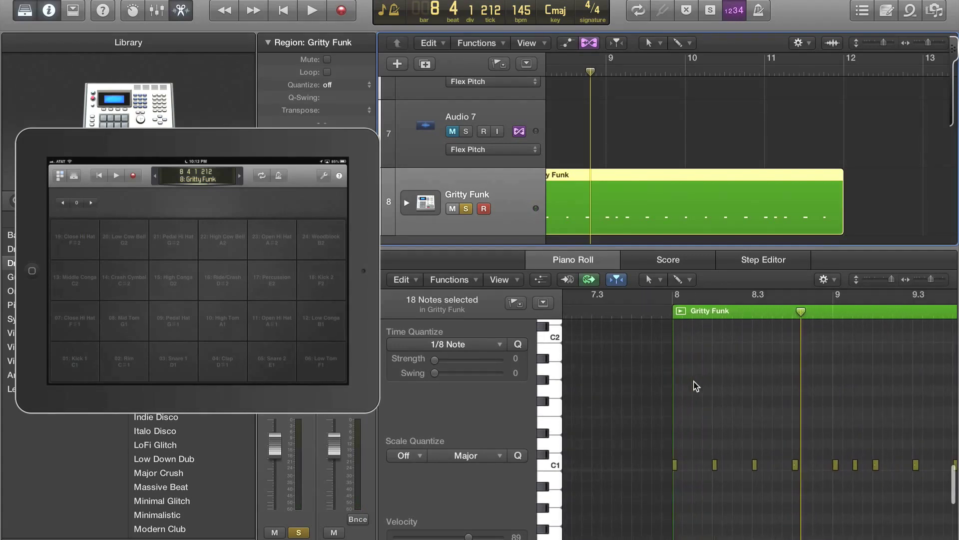
{"action": "scroll", "coordinate": [696, 385], "scroll_direction": "left", "scroll_amount": 1}
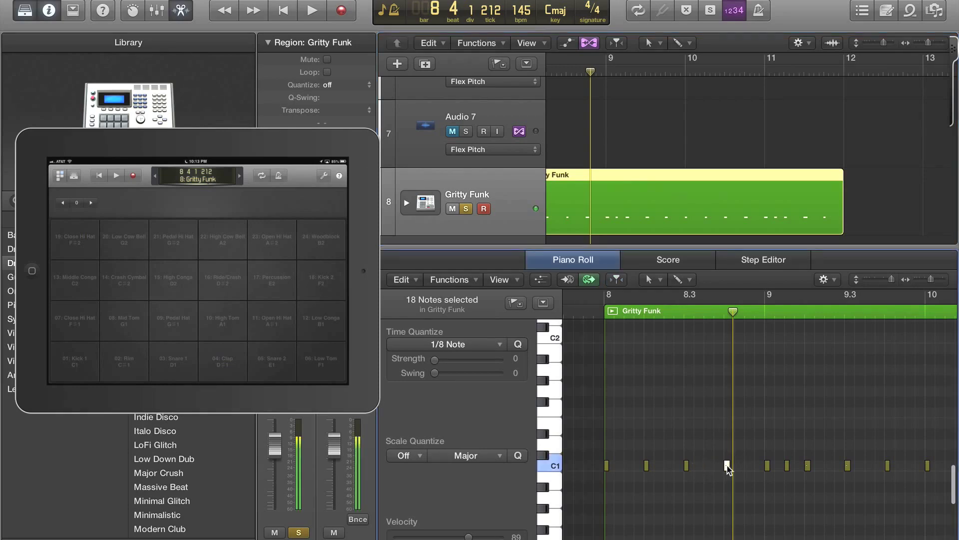
{"action": "left_click", "coordinate": [727, 466]}
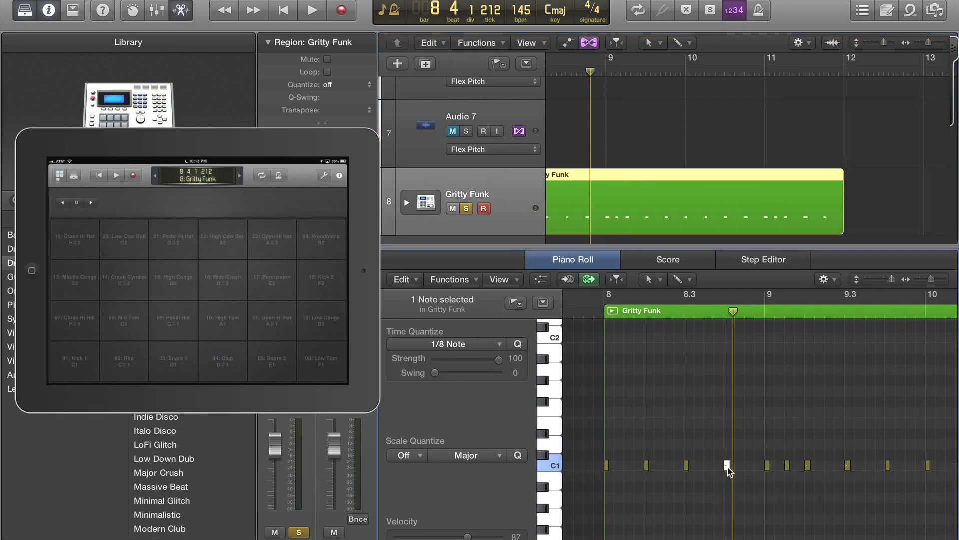
{"action": "scroll", "coordinate": [765, 496], "scroll_direction": "down", "scroll_amount": 2}
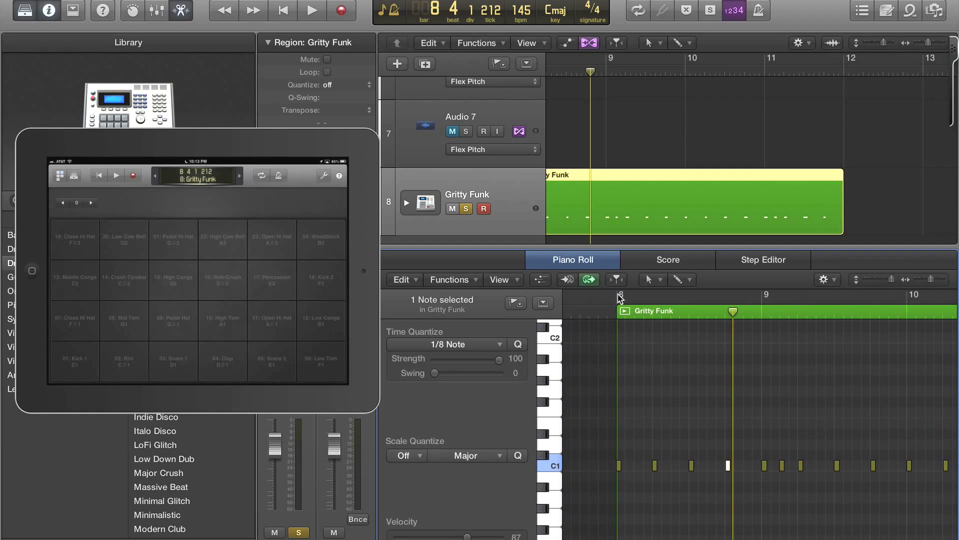
Deselect the note, then play the kick pattern again through the end of bar 8 and stop.
{"action": "left_click", "coordinate": [626, 375]}
{"action": "key", "text": "space"}
{"action": "key", "text": "space"}
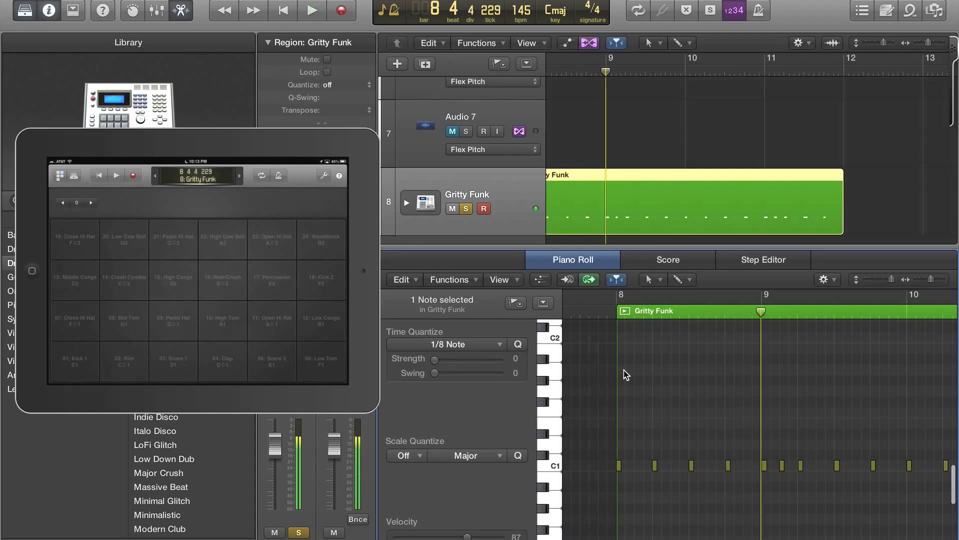
Set a cycle range from bar 8 to bar 12 over the Gritty Funk region, play it back and stop.
{"action": "scroll", "coordinate": [627, 375], "scroll_direction": "left", "scroll_amount": 5}
{"action": "scroll", "coordinate": [656, 167], "scroll_direction": "left", "scroll_amount": 3}
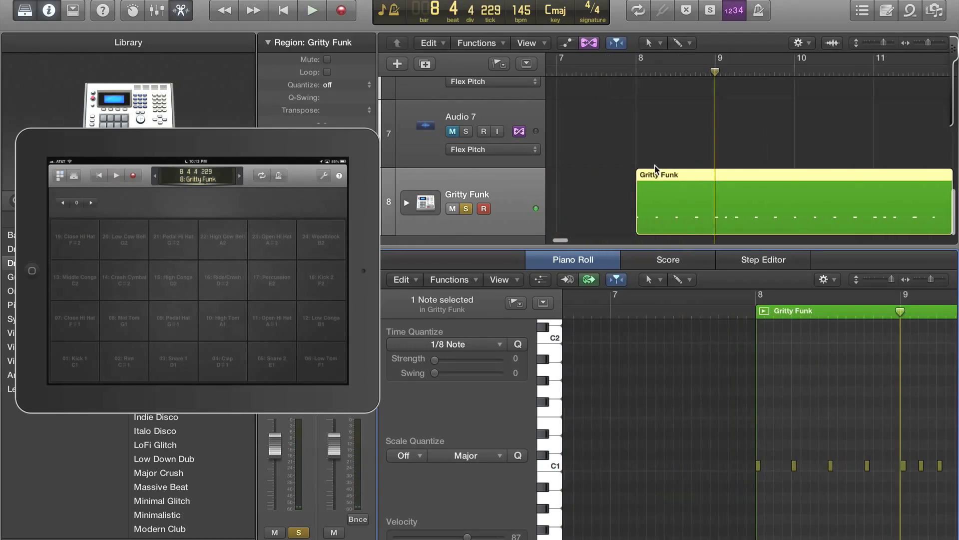
{"action": "left_click_drag", "start_coordinate": [635, 75], "coordinate": [799, 83]}
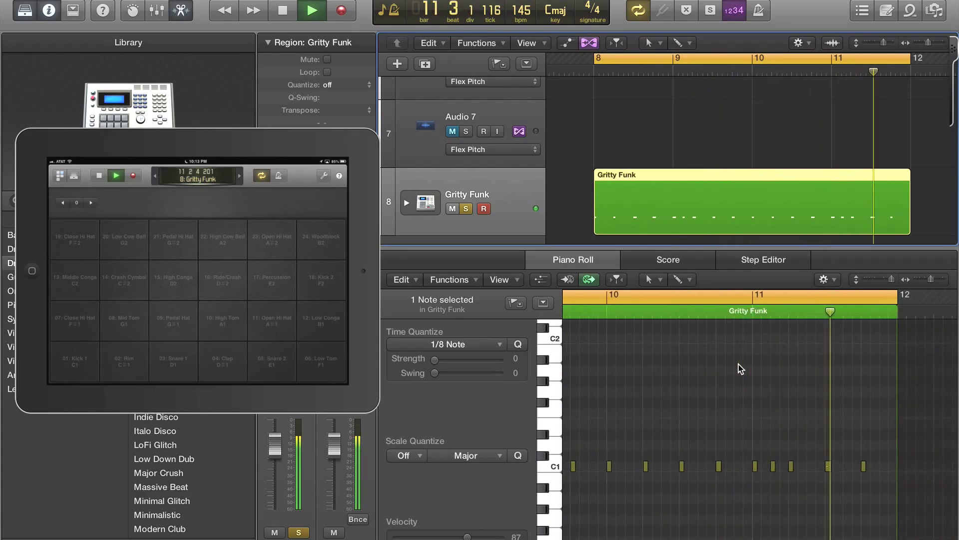
{"action": "key", "text": "space"}
Select the third C1 note in bar 11 and play back the cycled pattern from bar 8 through bar 11.
{"action": "scroll", "coordinate": [806, 427], "scroll_direction": "down", "scroll_amount": 3}
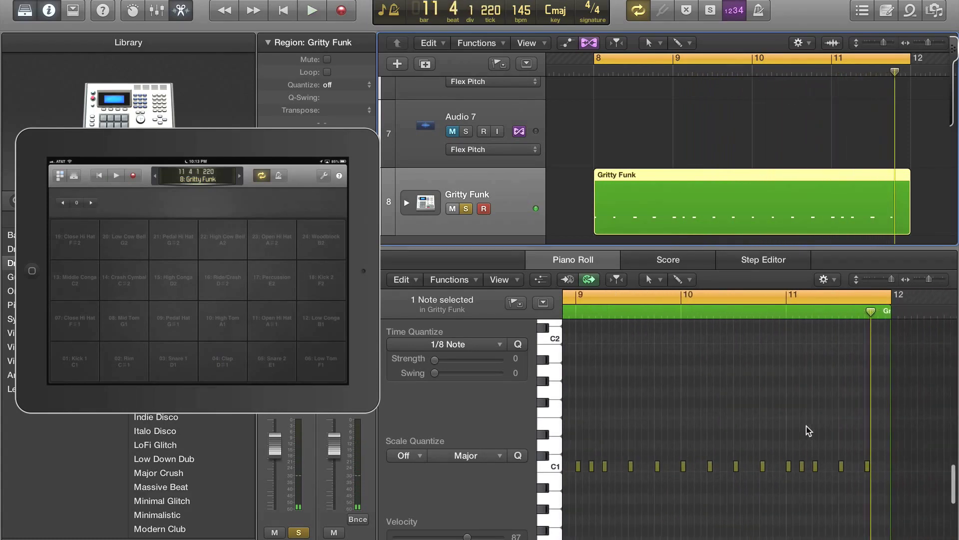
{"action": "scroll", "coordinate": [807, 427], "scroll_direction": "down", "scroll_amount": 1}
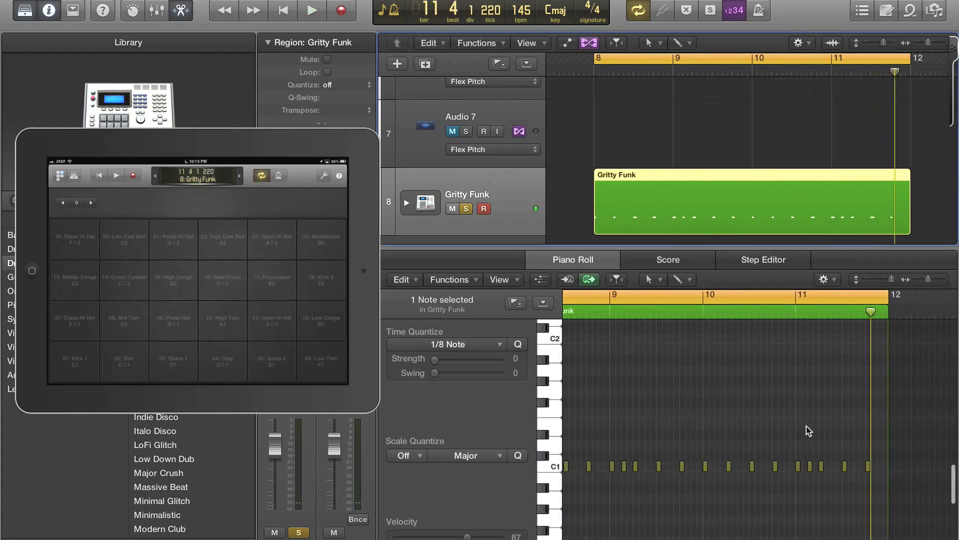
{"action": "left_click", "coordinate": [822, 468]}
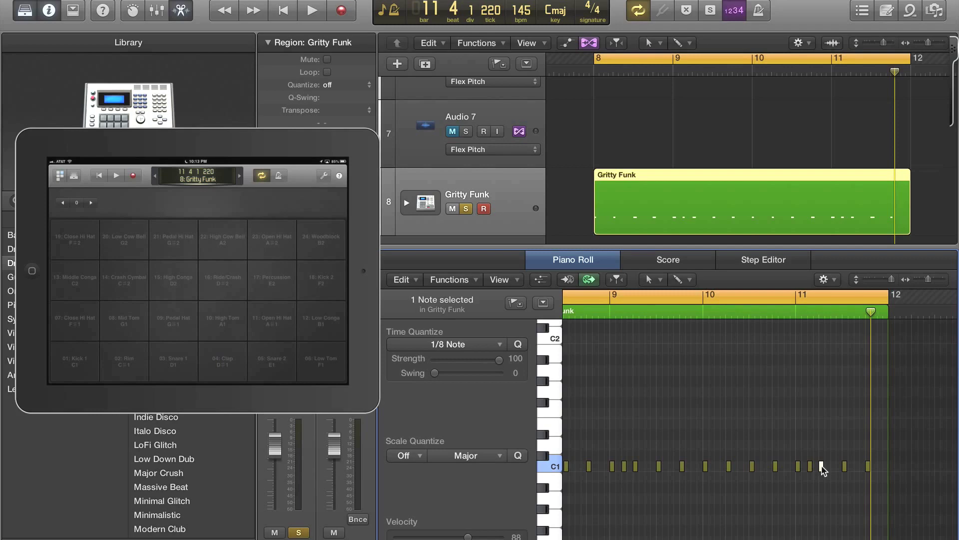
{"action": "left_click_drag", "start_coordinate": [823, 471], "coordinate": [836, 472]}
{"action": "key", "text": "super+Left"}
{"action": "key", "text": "super+Left"}
{"action": "key", "text": "super+Left"}
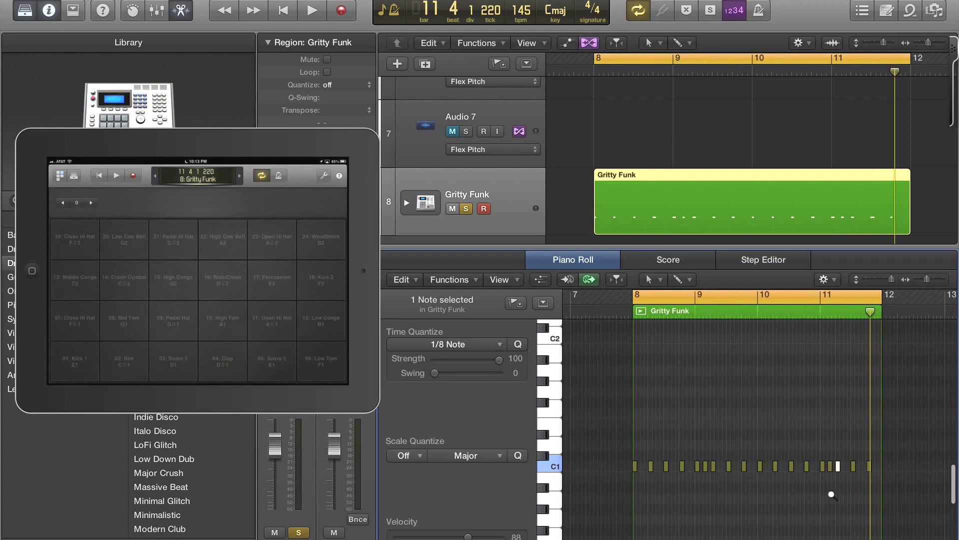
{"action": "key", "text": "super+Right"}
{"action": "key", "text": "space"}
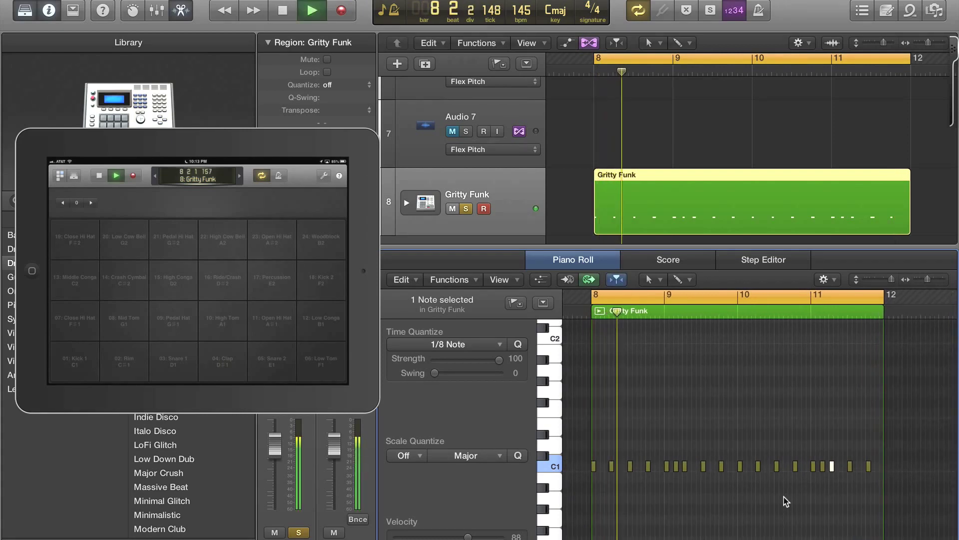
{"action": "scroll", "coordinate": [786, 501], "scroll_direction": "up", "scroll_amount": 3}
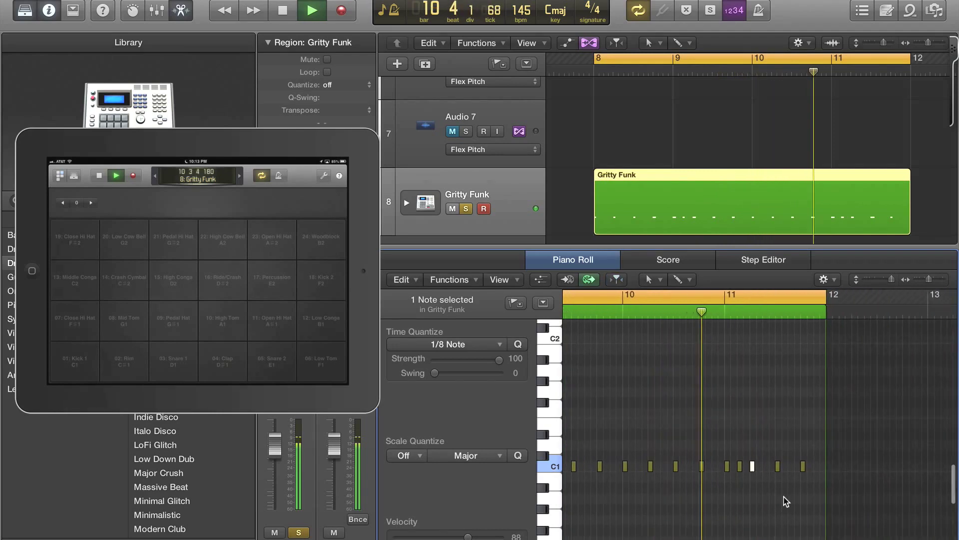
{"action": "key", "text": "space"}
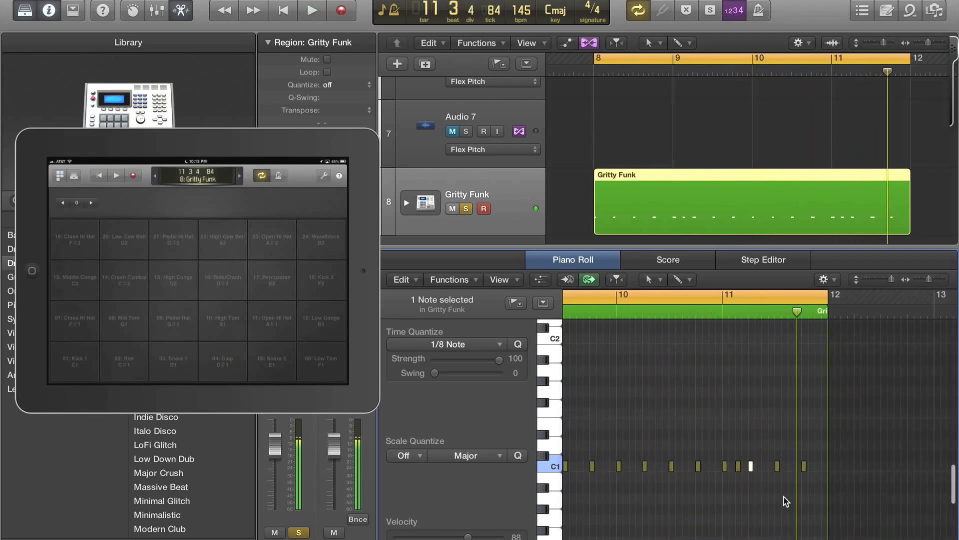
Delete the last two C1 notes in bar 11.
{"action": "scroll", "coordinate": [786, 501], "scroll_direction": "up", "scroll_amount": 2}
{"action": "scroll", "coordinate": [786, 501], "scroll_direction": "up", "scroll_amount": 1}
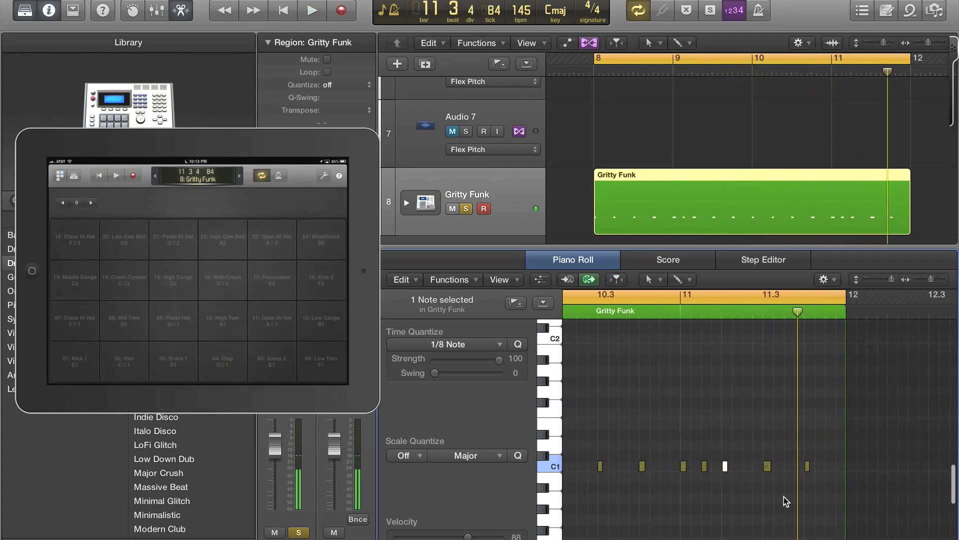
{"action": "left_click", "coordinate": [766, 466]}
{"action": "key", "text": "Delete"}
{"action": "left_click", "coordinate": [808, 468]}
{"action": "key", "text": "Delete"}
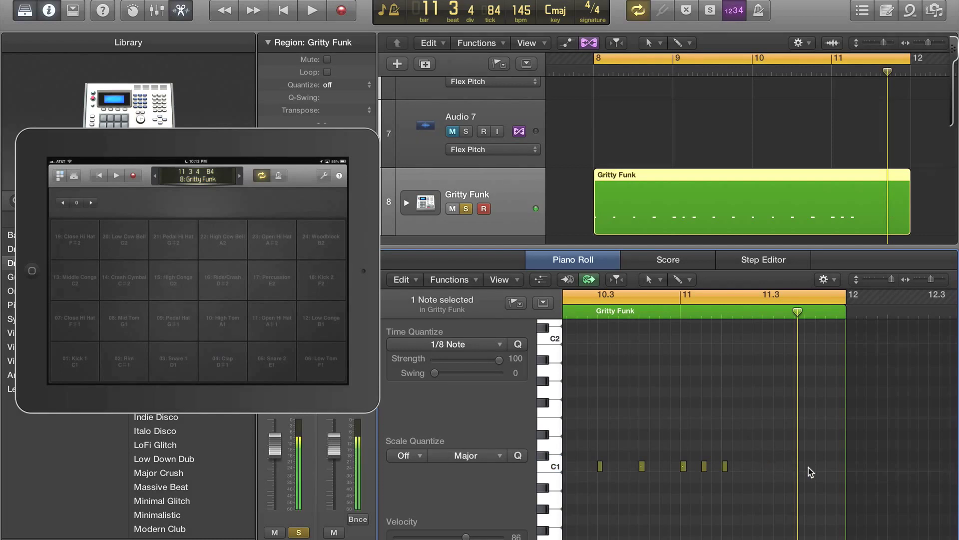
Copy the three opening C1 notes of bar 11 right after themselves, and copy those again one sixteenth note further on.
{"action": "scroll", "coordinate": [767, 501], "scroll_direction": "up", "scroll_amount": 1}
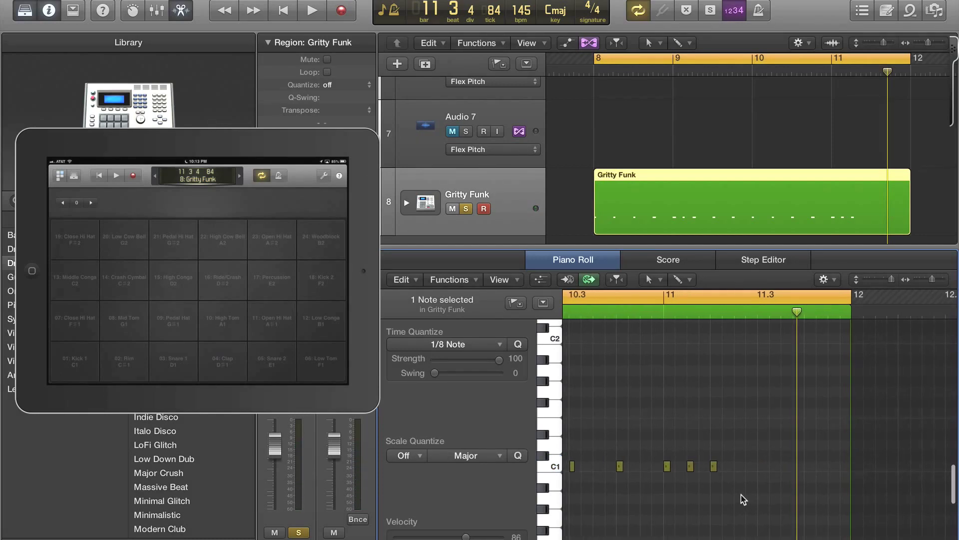
{"action": "left_click_drag", "start_coordinate": [742, 495], "coordinate": [737, 471]}
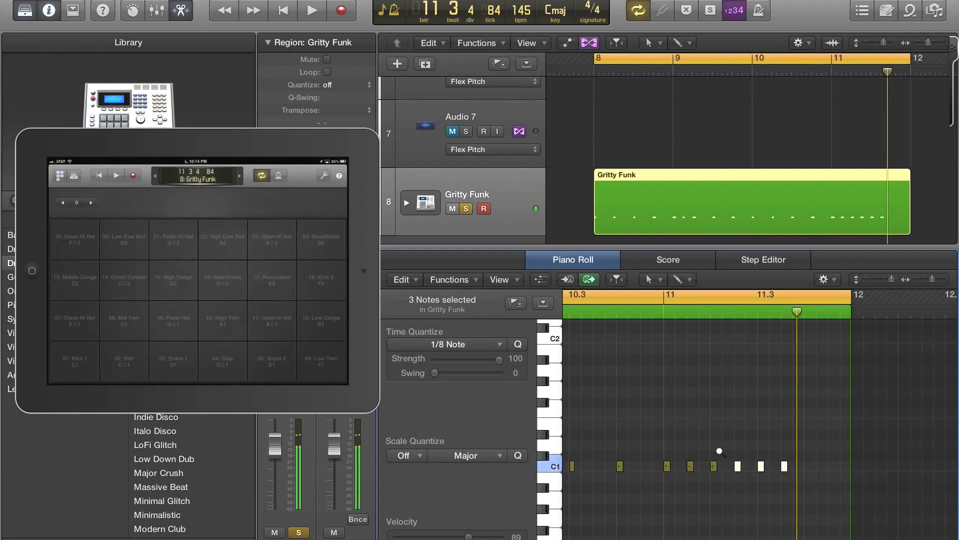
{"action": "left_click_drag", "start_coordinate": [738, 470], "coordinate": [750, 470]}
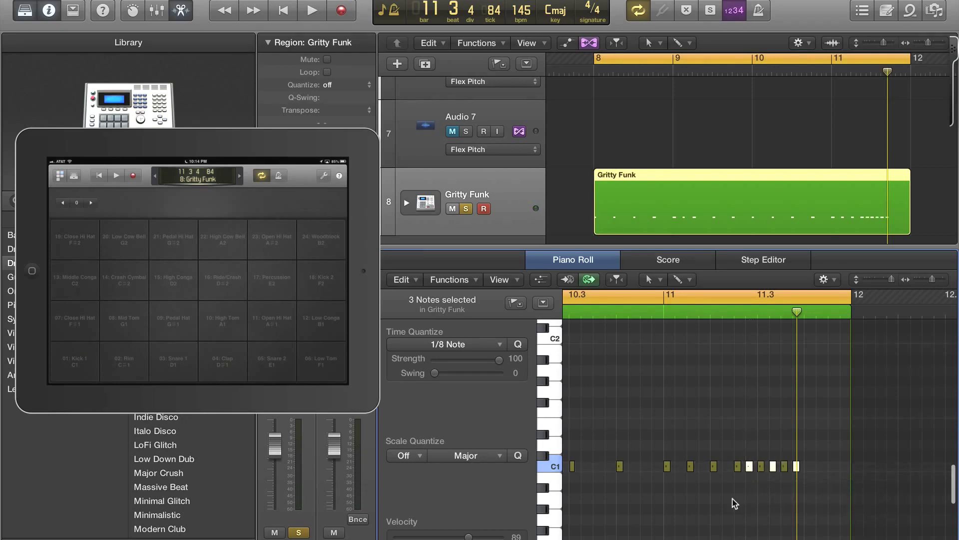
Set the cycle range to bar 11 only, play the new kick fill and stop.
{"action": "scroll", "coordinate": [725, 485], "scroll_direction": "down", "scroll_amount": 2}
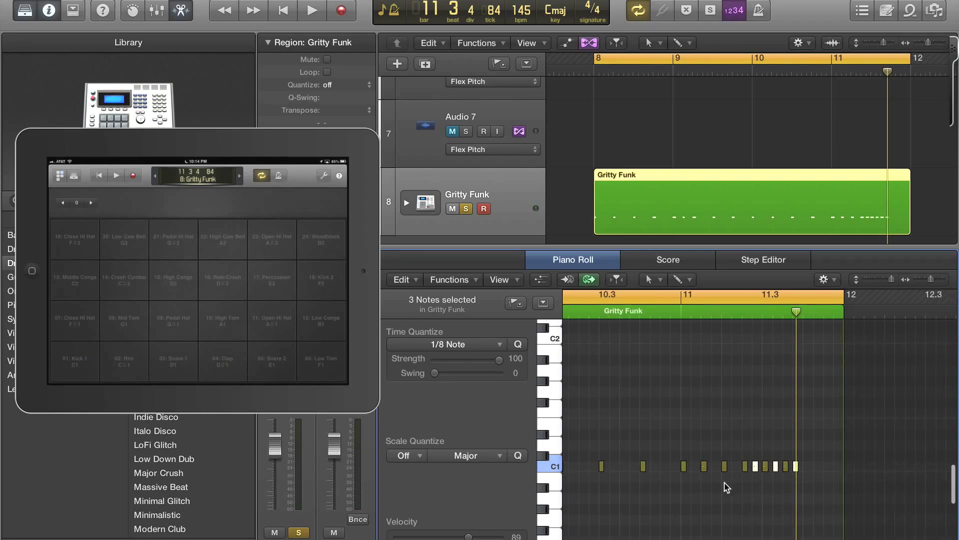
{"action": "left_click", "coordinate": [682, 299]}
{"action": "left_click_drag", "start_coordinate": [682, 298], "coordinate": [834, 300]}
{"action": "key", "text": "space"}
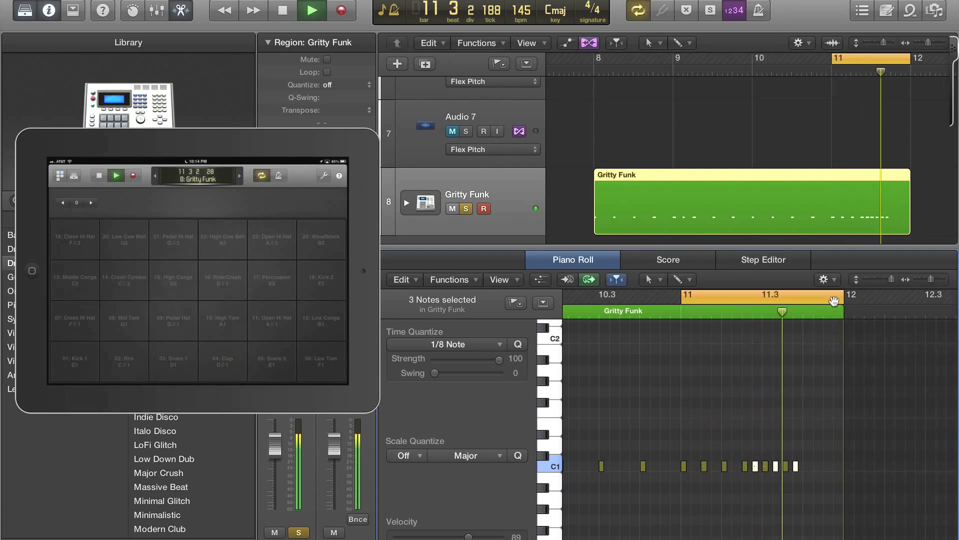
{"action": "key", "text": "space"}
Copy the four sixteenth C1 notes on beat 3 of bar 11 to beat 4.
{"action": "scroll", "coordinate": [840, 468], "scroll_direction": "up", "scroll_amount": 2}
{"action": "scroll", "coordinate": [838, 466], "scroll_direction": "up", "scroll_amount": 3}
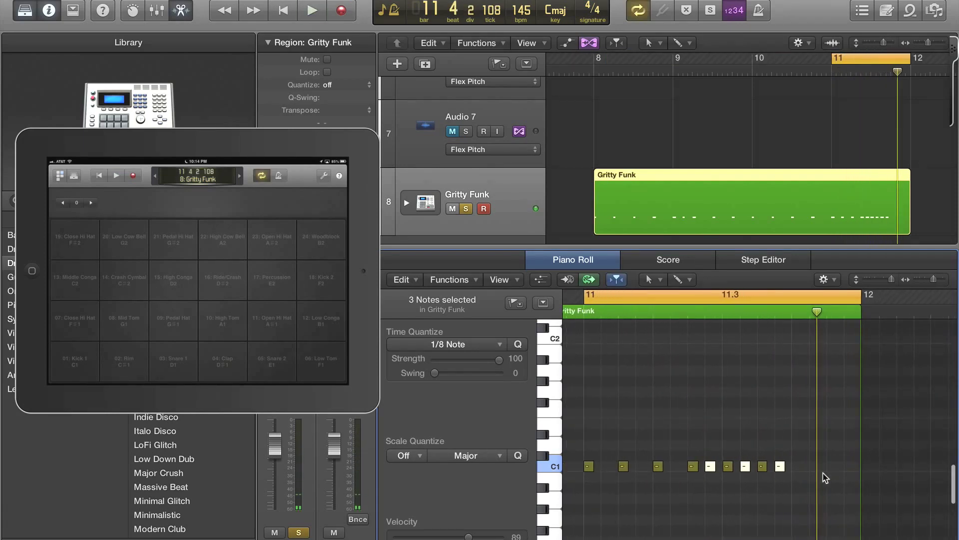
{"action": "left_click", "coordinate": [810, 483]}
{"action": "mouse_move", "coordinate": [784, 472]}
{"action": "left_mouse_down"}
{"action": "mouse_move", "coordinate": [712, 459]}
{"action": "mouse_move", "coordinate": [798, 498]}
{"action": "mouse_move", "coordinate": [723, 460]}
{"action": "mouse_move", "coordinate": [795, 467]}
{"action": "left_mouse_up"}
{"action": "key", "text": "super+Right"}
{"action": "key", "text": "super+Right"}
{"action": "key", "text": "super+Right"}
{"action": "key", "text": "super+Right"}
{"action": "key", "text": "super+Right"}
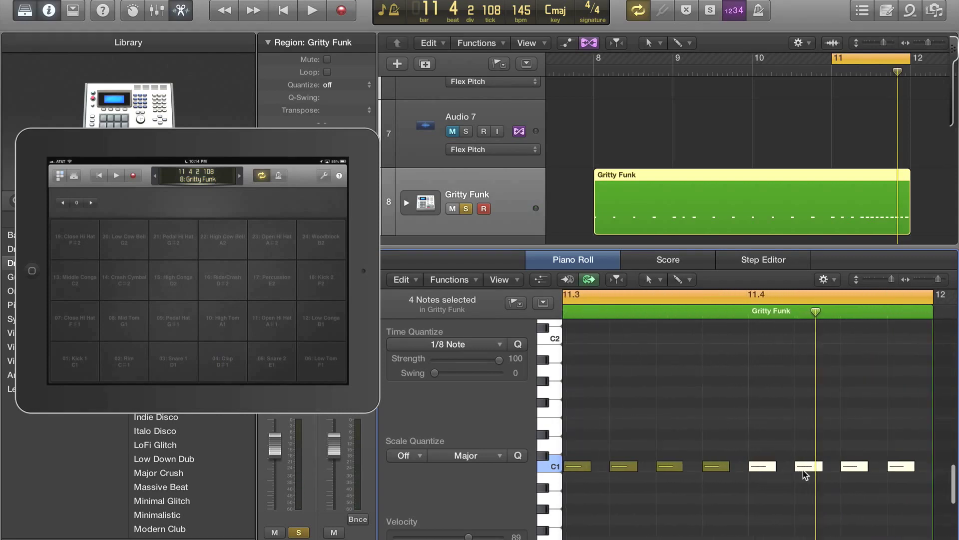
{"action": "left_click_drag", "start_coordinate": [927, 484], "coordinate": [785, 468]}
Play back the looped bar 11 fill with the added C1 notes twice, stopping after each pass.
{"action": "key", "text": "super+Left"}
{"action": "key", "text": "super+Left"}
{"action": "key", "text": "super+Left"}
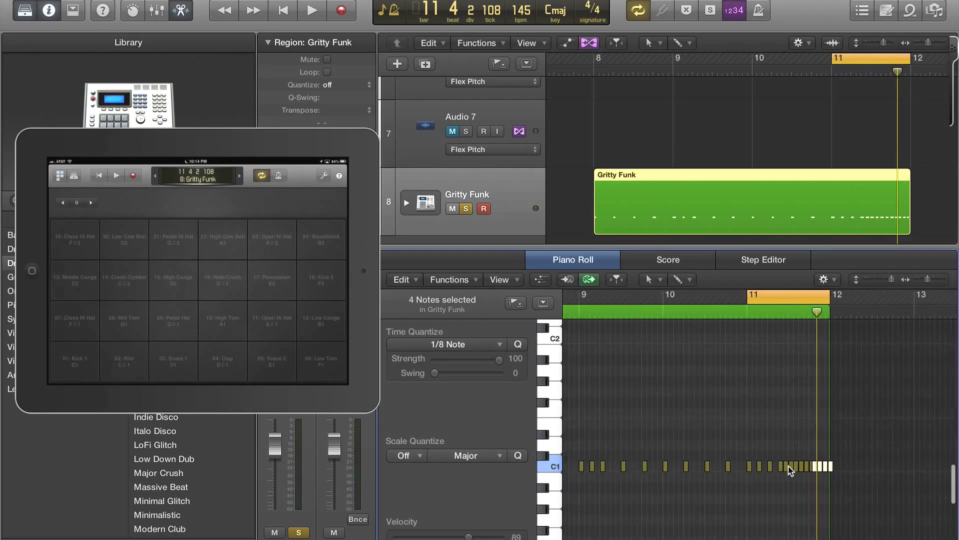
{"action": "key", "text": "space"}
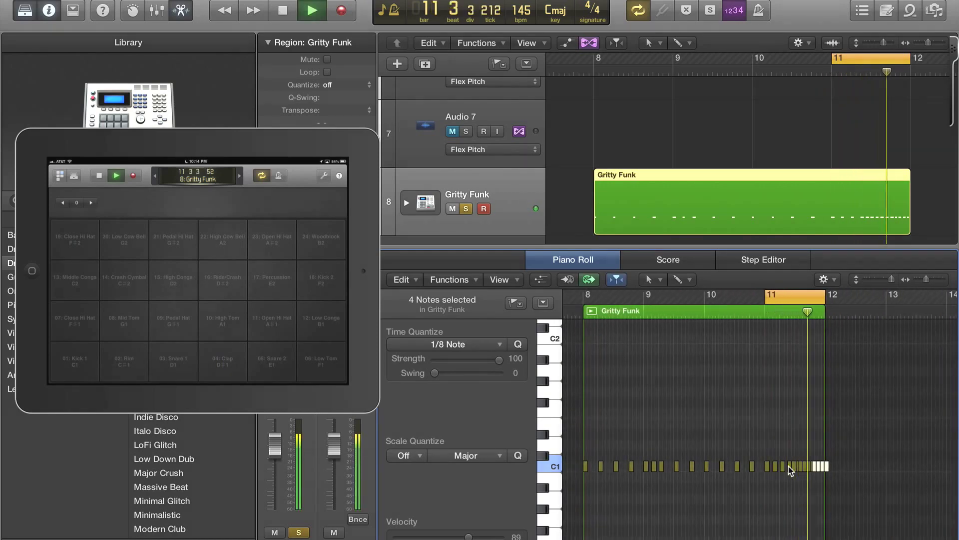
{"action": "key", "text": "space"}
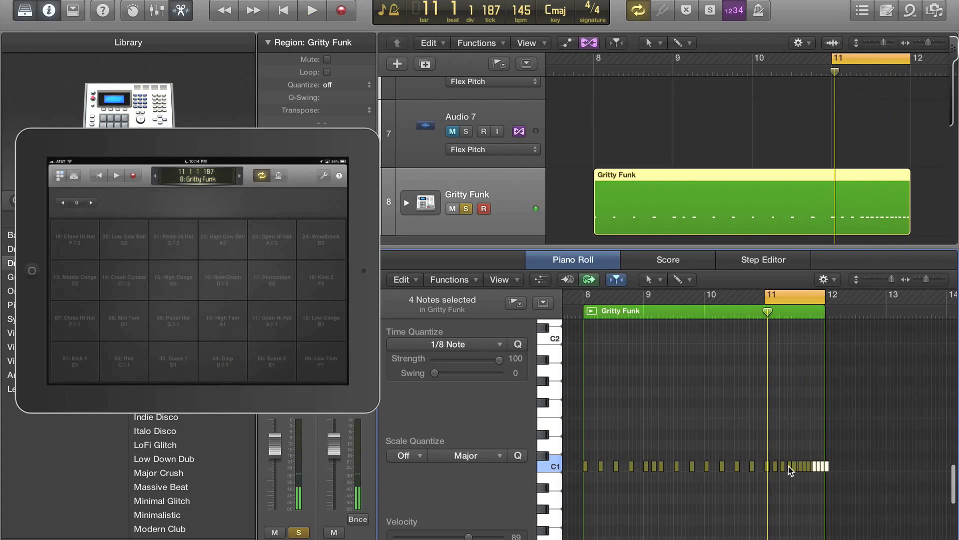
{"action": "key", "text": "super+Right"}
{"action": "key", "text": "super+Right"}
{"action": "key", "text": "super+Right"}
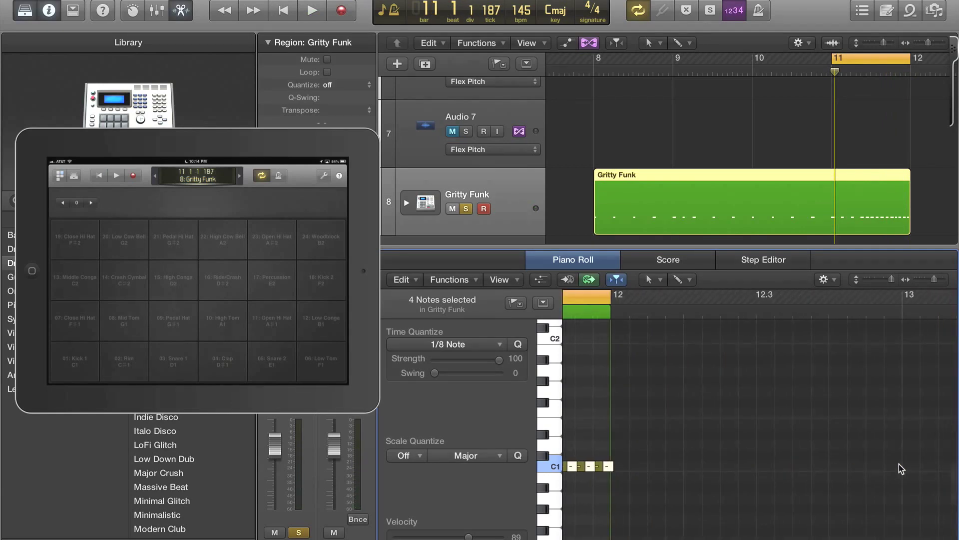
{"action": "scroll", "coordinate": [772, 507], "scroll_direction": "left", "scroll_amount": 4}
{"action": "scroll", "coordinate": [772, 512], "scroll_direction": "left", "scroll_amount": 3}
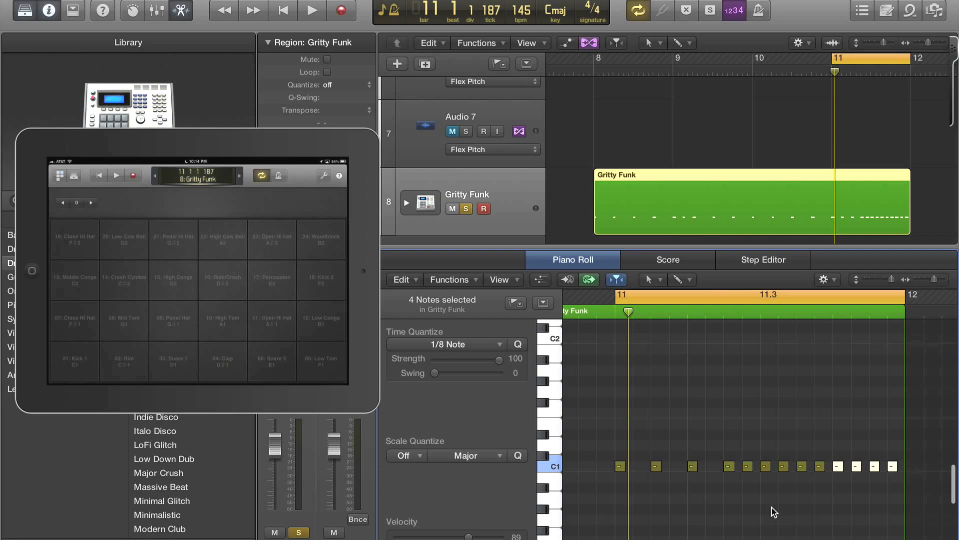
{"action": "key", "text": "space"}
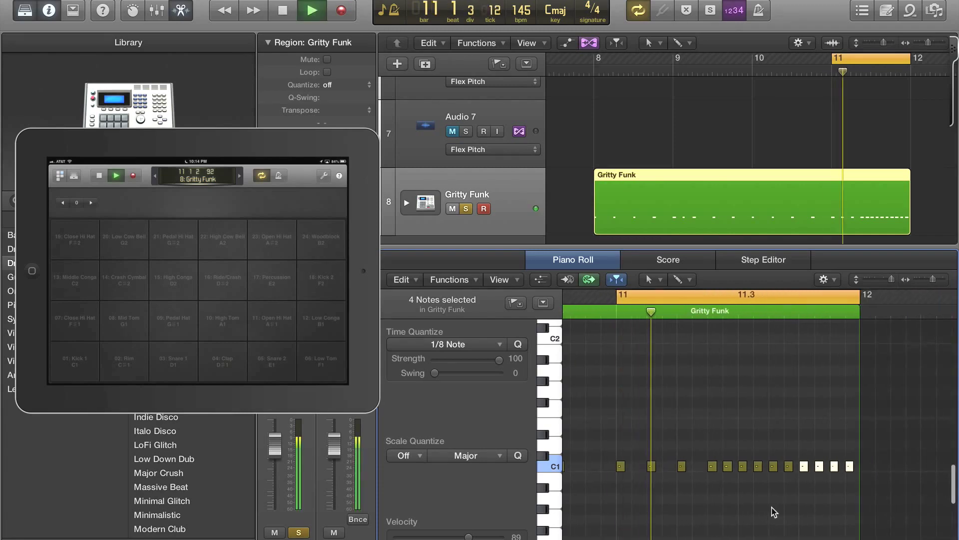
{"action": "key", "text": "space"}
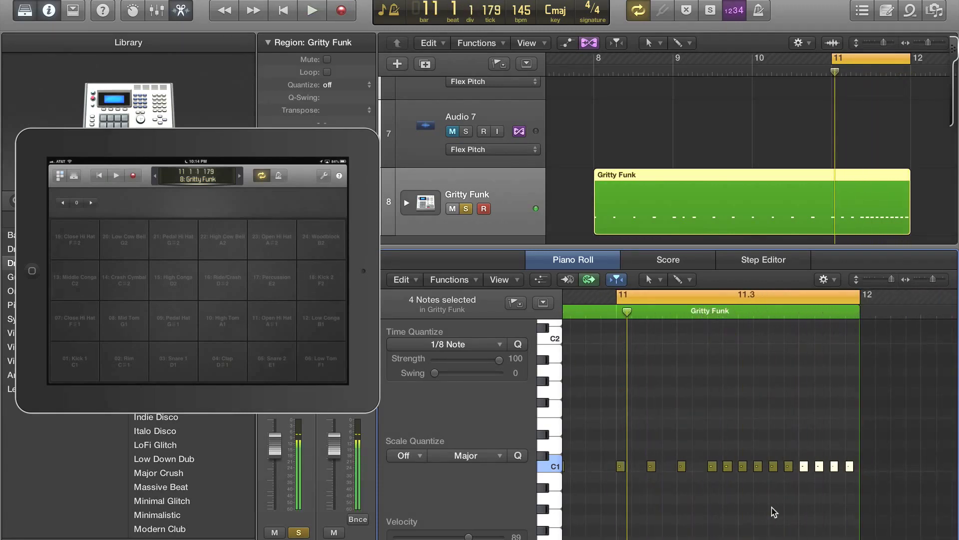
Turn off cycle playback and place the playhead at bar 7.
{"action": "scroll", "coordinate": [773, 510], "scroll_direction": "down", "scroll_amount": 3}
{"action": "right_click", "coordinate": [774, 512]}
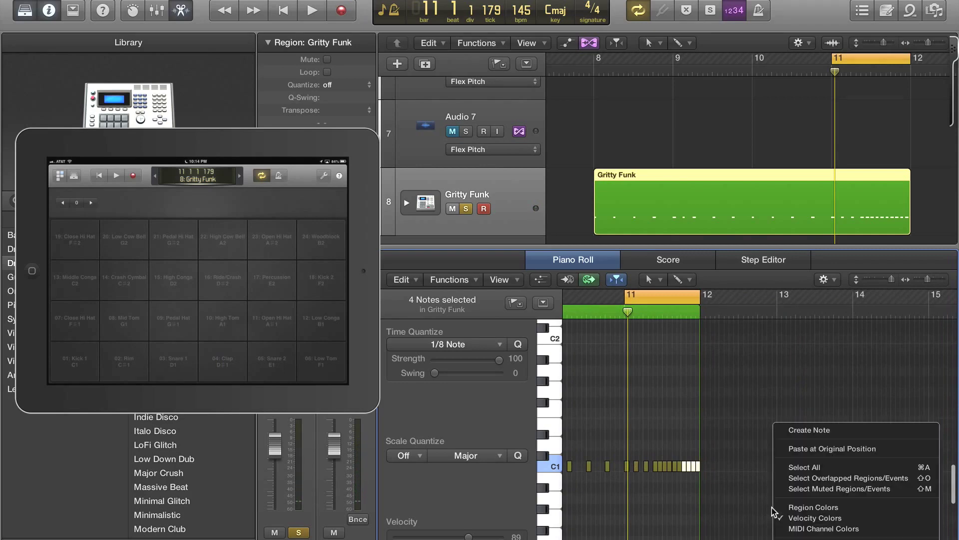
{"action": "left_click", "coordinate": [711, 513]}
{"action": "scroll", "coordinate": [709, 511], "scroll_direction": "left", "scroll_amount": 6}
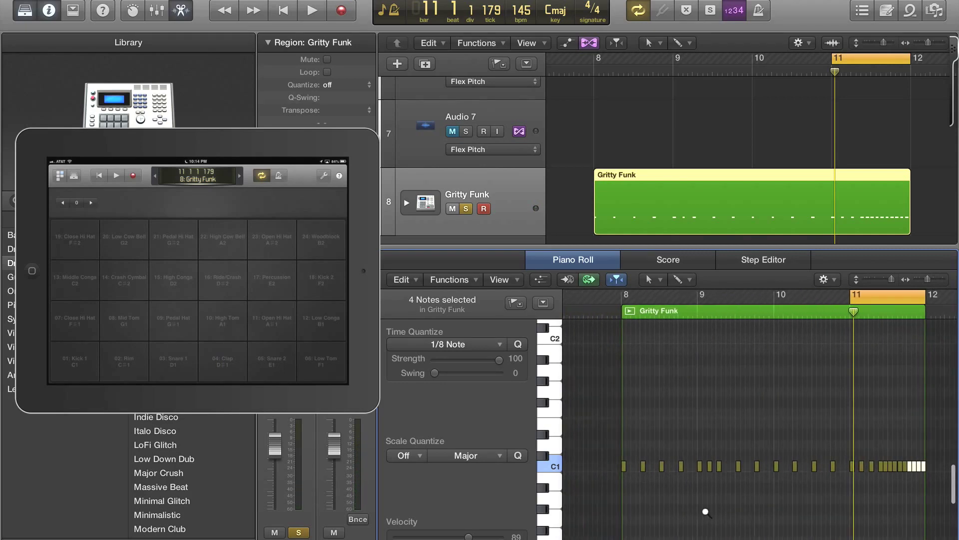
{"action": "scroll", "coordinate": [706, 512], "scroll_direction": "down", "scroll_amount": 2}
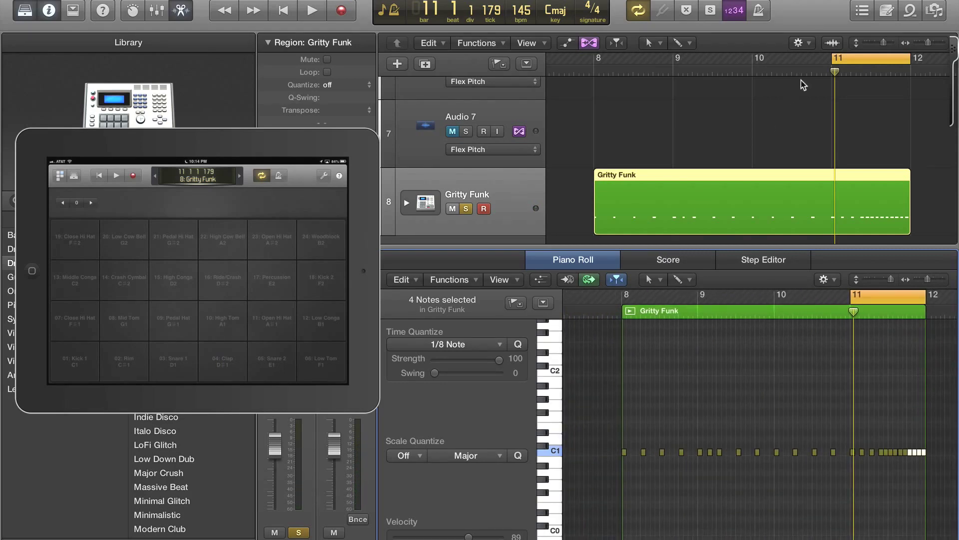
{"action": "left_click_drag", "start_coordinate": [831, 63], "coordinate": [685, 73]}
{"action": "left_click", "coordinate": [685, 73]}
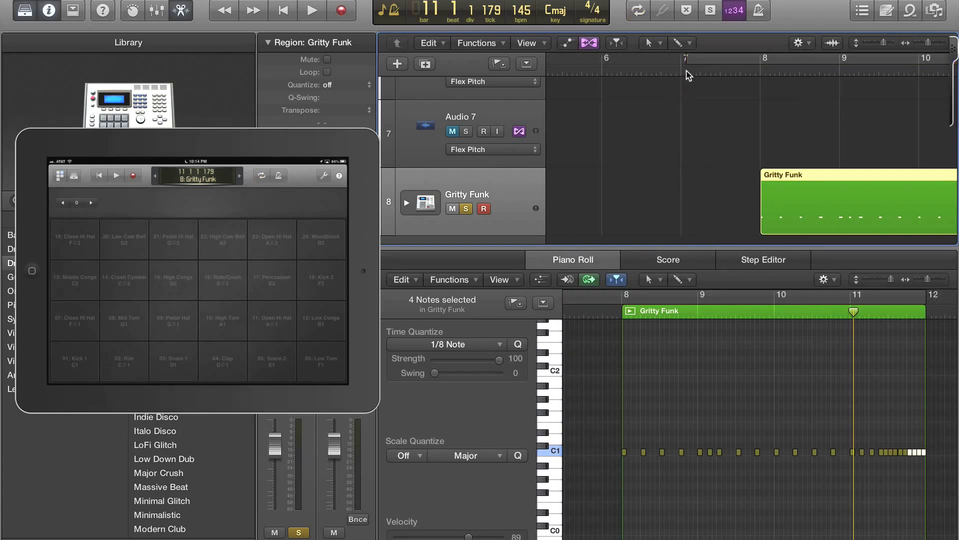
{"action": "left_click", "coordinate": [682, 71]}
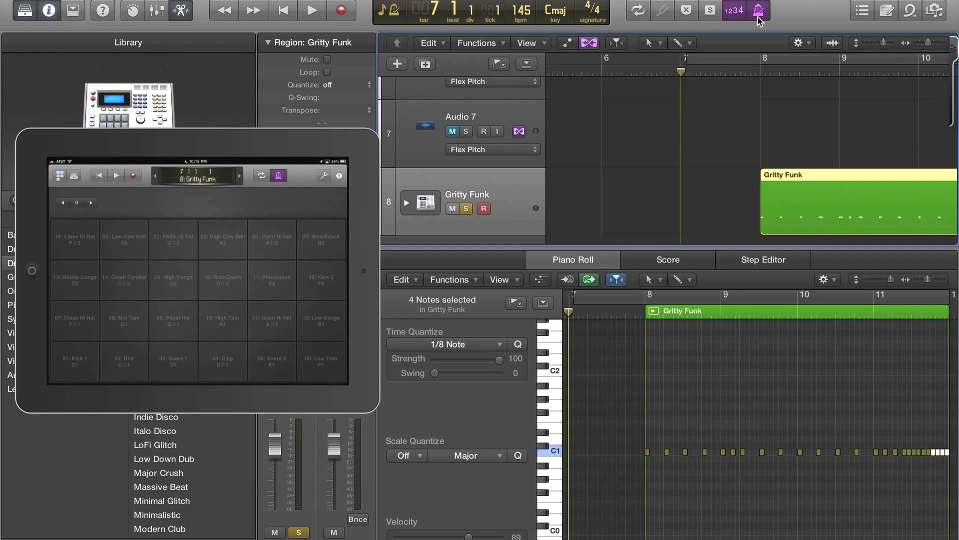
Record Snare 1 (D1) hits on the Gritty Funk track with the metronome on, starting at bar 7 and stopping past bar 12.
{"action": "left_click", "coordinate": [341, 11]}
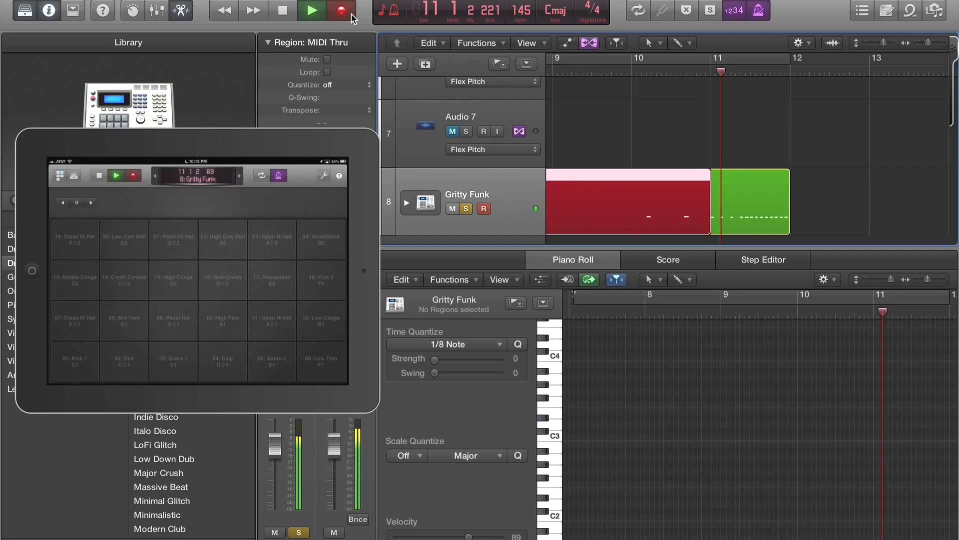
{"action": "key", "text": "space"}
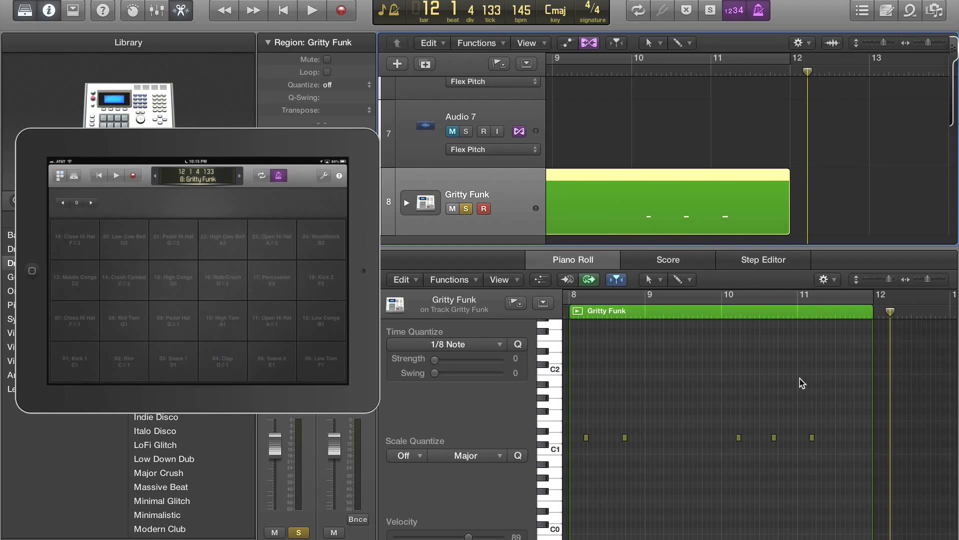
Examine the newly recorded D1 notes across bars 8 to 12 in the Piano Roll.
{"action": "scroll", "coordinate": [801, 386], "scroll_direction": "left", "scroll_amount": 5}
{"action": "scroll", "coordinate": [801, 386], "scroll_direction": "right", "scroll_amount": 2}
{"action": "scroll", "coordinate": [801, 386], "scroll_direction": "down", "scroll_amount": 3}
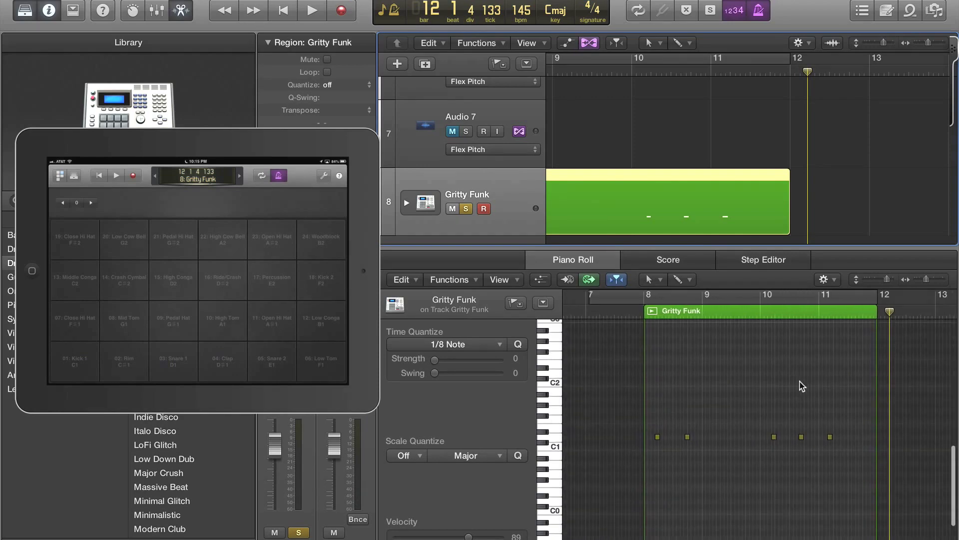
{"action": "scroll", "coordinate": [802, 386], "scroll_direction": "down", "scroll_amount": 1}
{"action": "scroll", "coordinate": [802, 386], "scroll_direction": "down", "scroll_amount": 3}
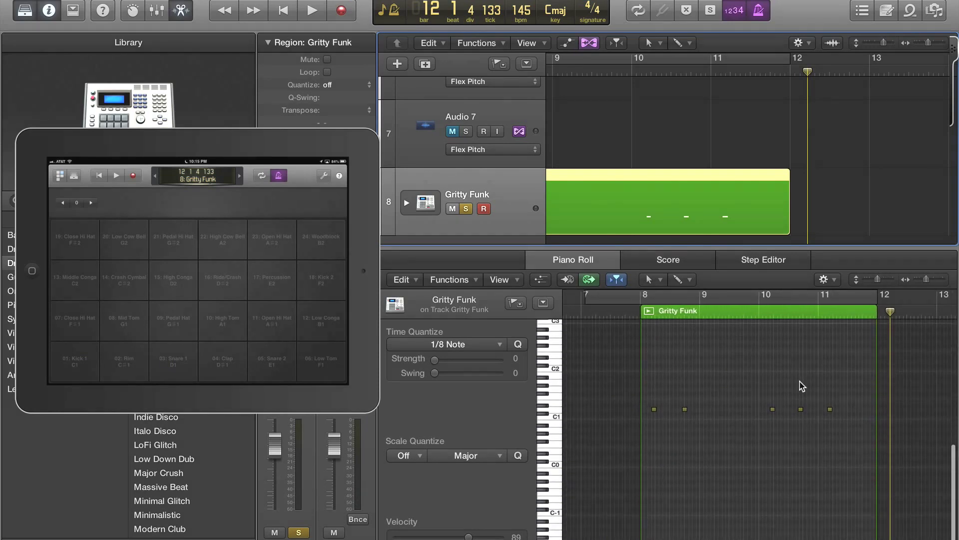
{"action": "scroll", "coordinate": [802, 386], "scroll_direction": "right", "scroll_amount": 3}
{"action": "scroll", "coordinate": [802, 386], "scroll_direction": "left", "scroll_amount": 2}
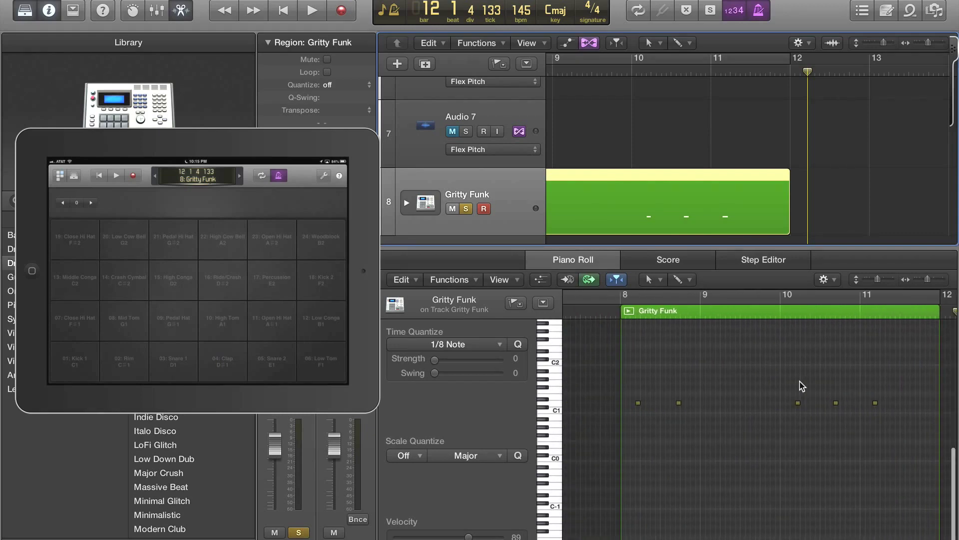
Turn on cycle mode, set the loop to bars 8 through 11, and play the start of the recorded snare region.
{"action": "scroll", "coordinate": [607, 159], "scroll_direction": "left", "scroll_amount": 4}
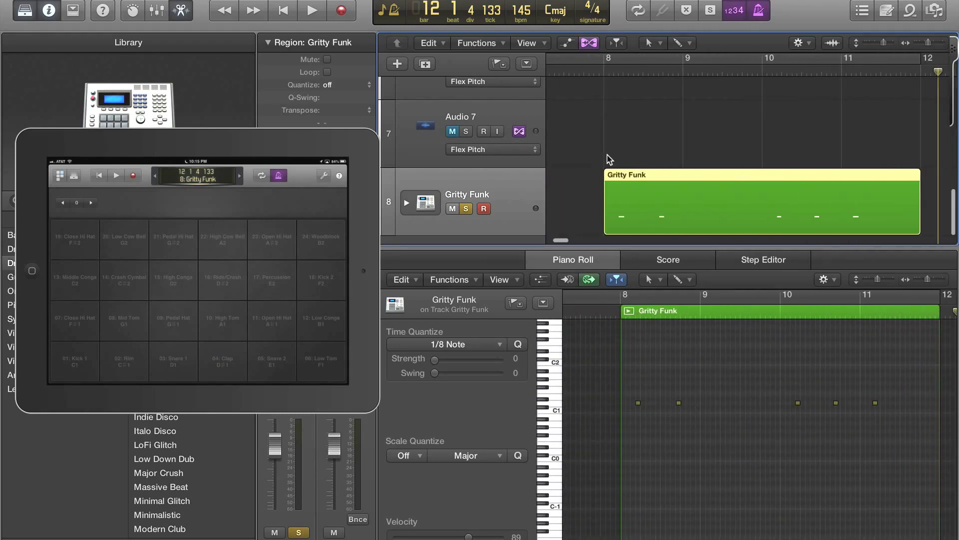
{"action": "key", "text": "c"}
{"action": "scroll", "coordinate": [649, 107], "scroll_direction": "left", "scroll_amount": 2}
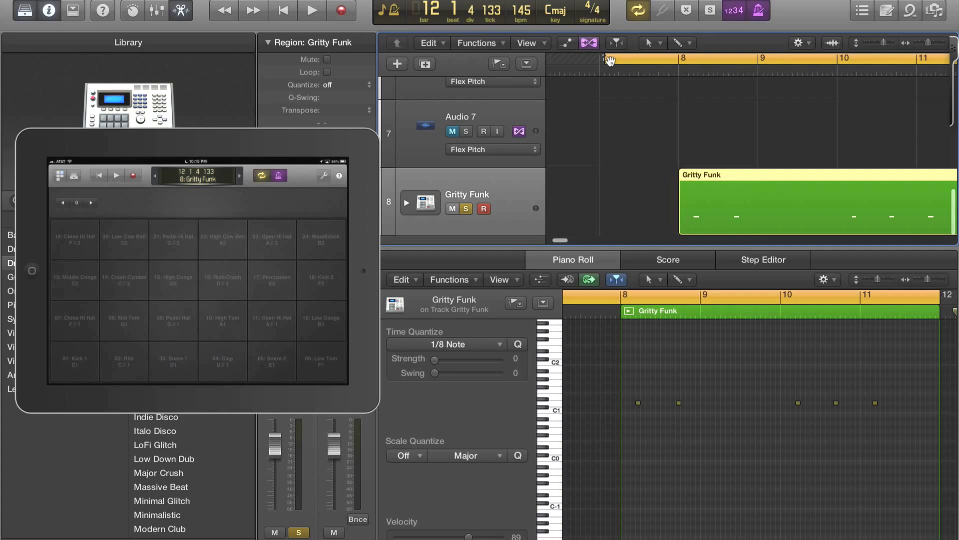
{"action": "left_click_drag", "start_coordinate": [610, 60], "coordinate": [679, 60]}
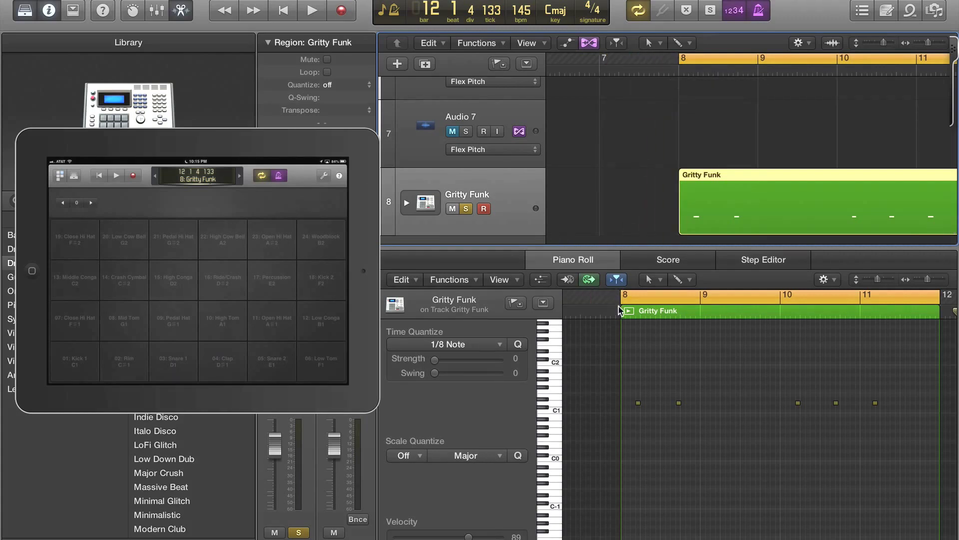
{"action": "key", "text": "space"}
{"action": "key", "text": "space"}
Try the first D1 snare note on beat 3 of bar 8 and play it back.
{"action": "scroll", "coordinate": [730, 382], "scroll_direction": "up", "scroll_amount": 3}
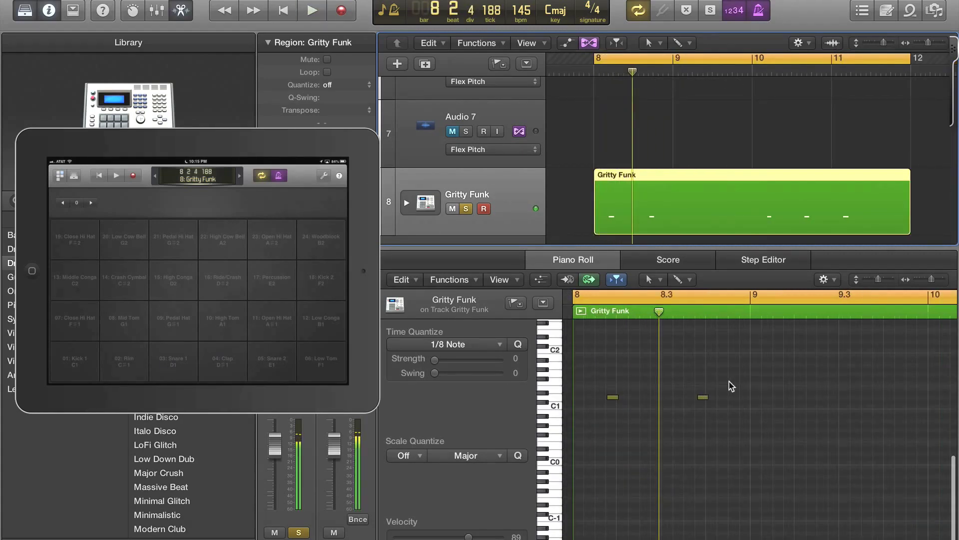
{"action": "scroll", "coordinate": [730, 382], "scroll_direction": "up", "scroll_amount": 1}
{"action": "scroll", "coordinate": [730, 382], "scroll_direction": "left", "scroll_amount": 3}
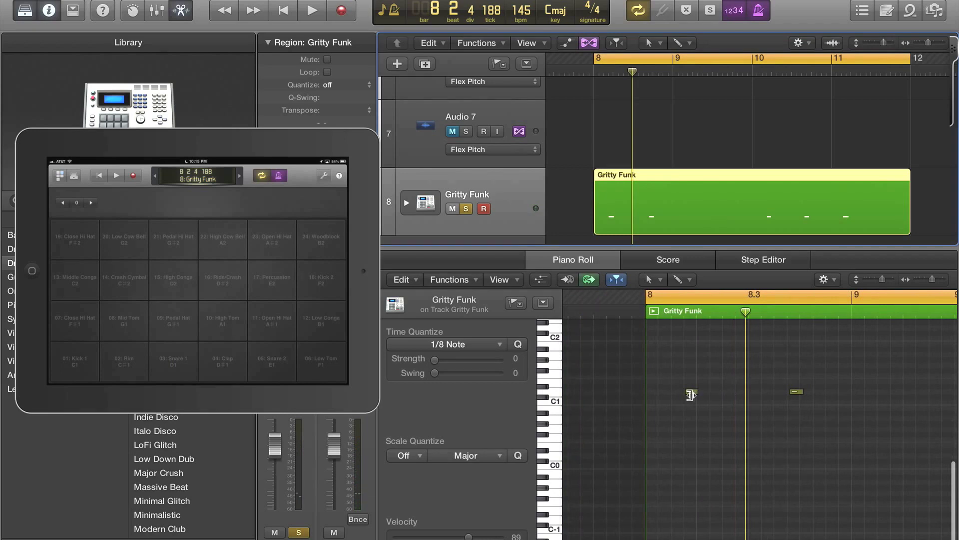
{"action": "left_click_drag", "start_coordinate": [690, 393], "coordinate": [753, 392]}
{"action": "key", "text": "space"}
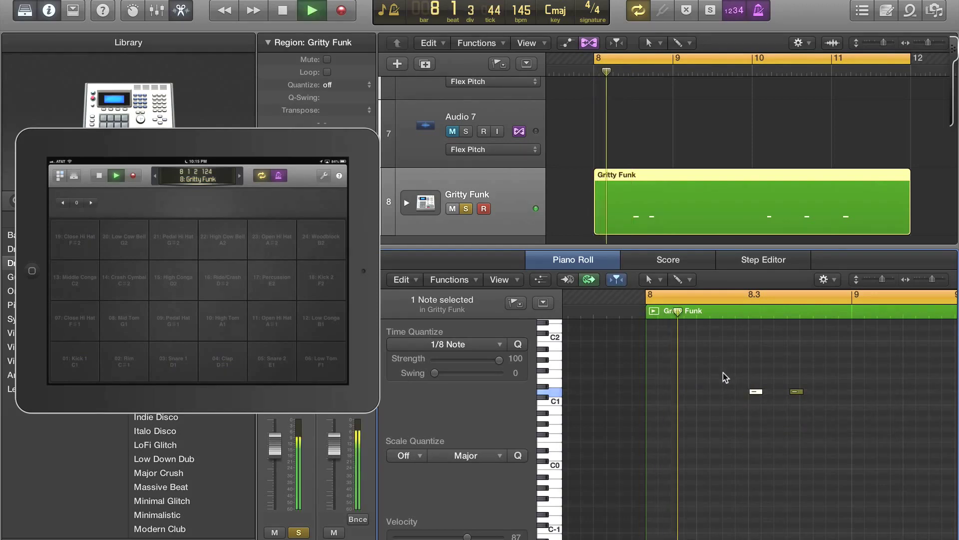
{"action": "key", "text": "space"}
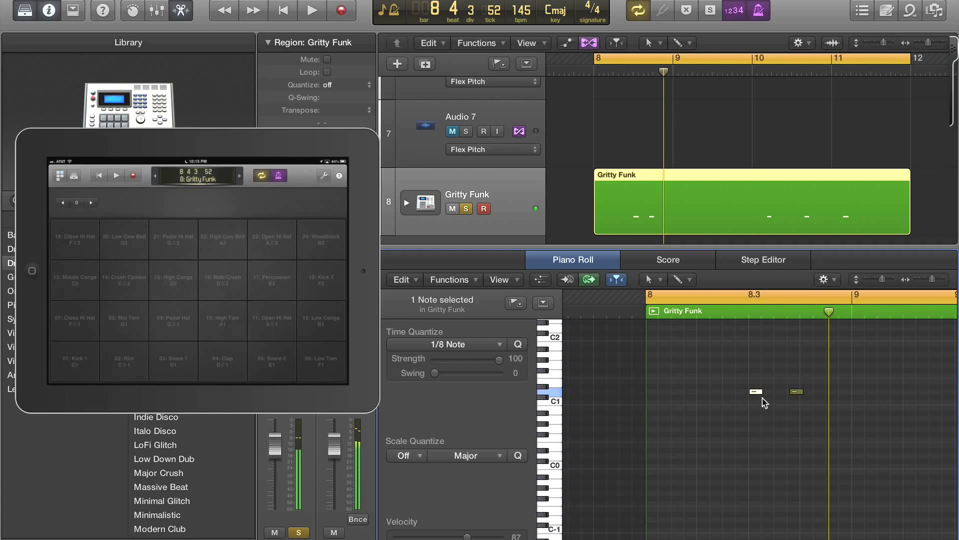
Place the two D1 snare notes of bar 8 exactly on beats 2 and 4 and play back the result.
{"action": "left_click_drag", "start_coordinate": [752, 391], "coordinate": [703, 393]}
{"action": "key", "text": "super+Left"}
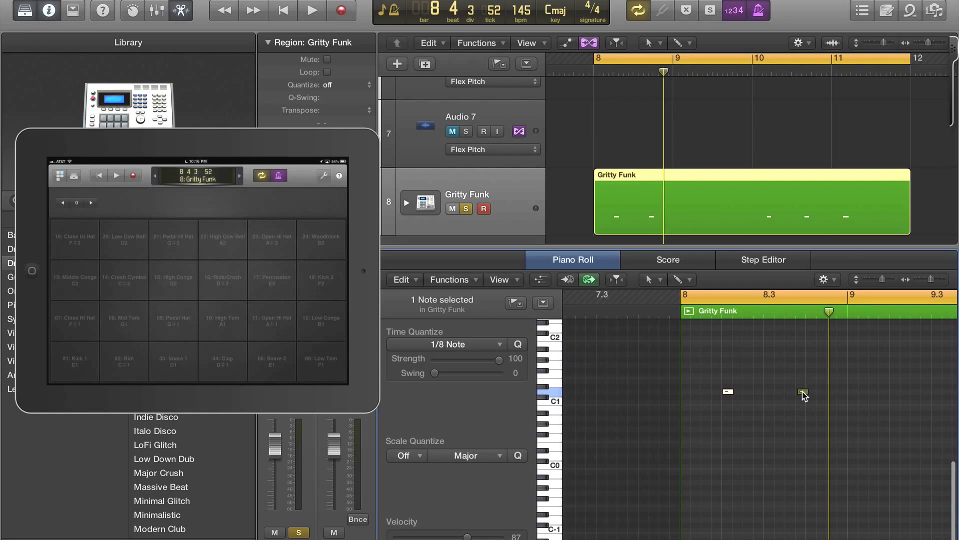
{"action": "scroll", "coordinate": [798, 398], "scroll_direction": "right", "scroll_amount": 3}
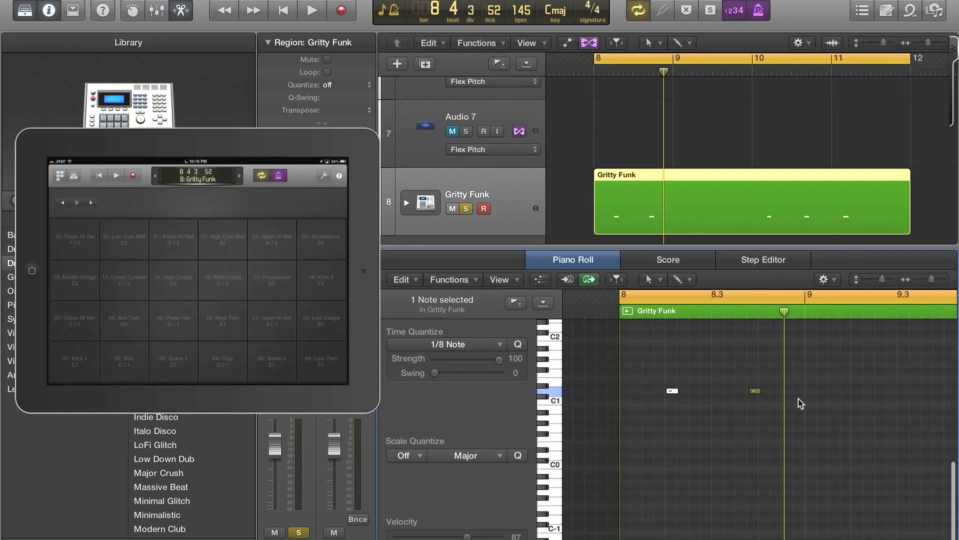
{"action": "key", "text": "super+Right"}
{"action": "key", "text": "super+Down"}
{"action": "key", "text": "super+Down"}
{"action": "key", "text": "super+Down"}
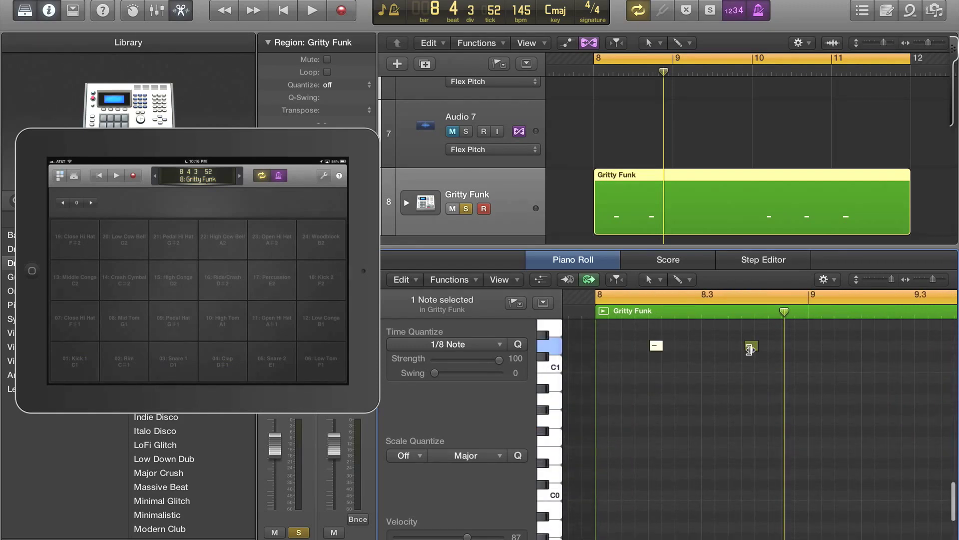
{"action": "left_click_drag", "start_coordinate": [752, 348], "coordinate": [763, 346]}
{"action": "key", "text": "space"}
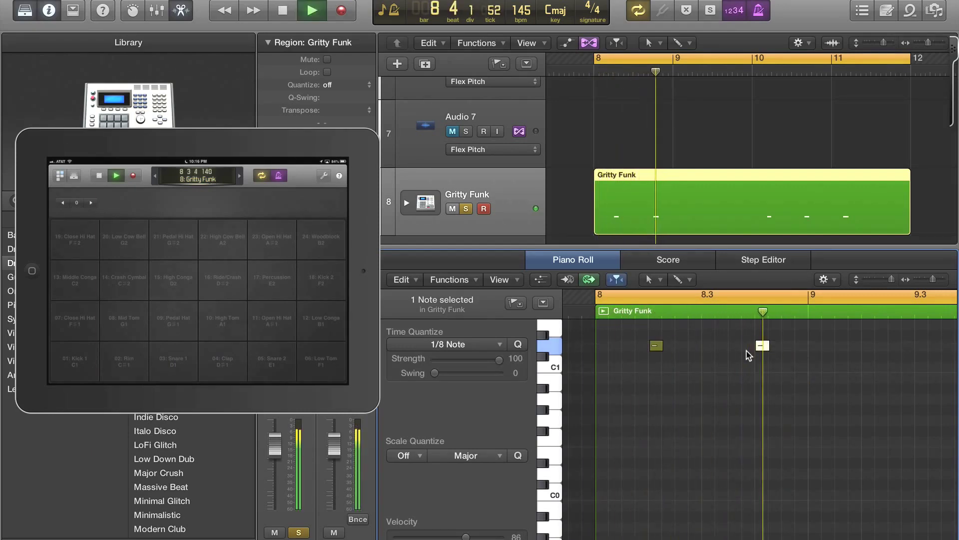
{"action": "key", "text": "space"}
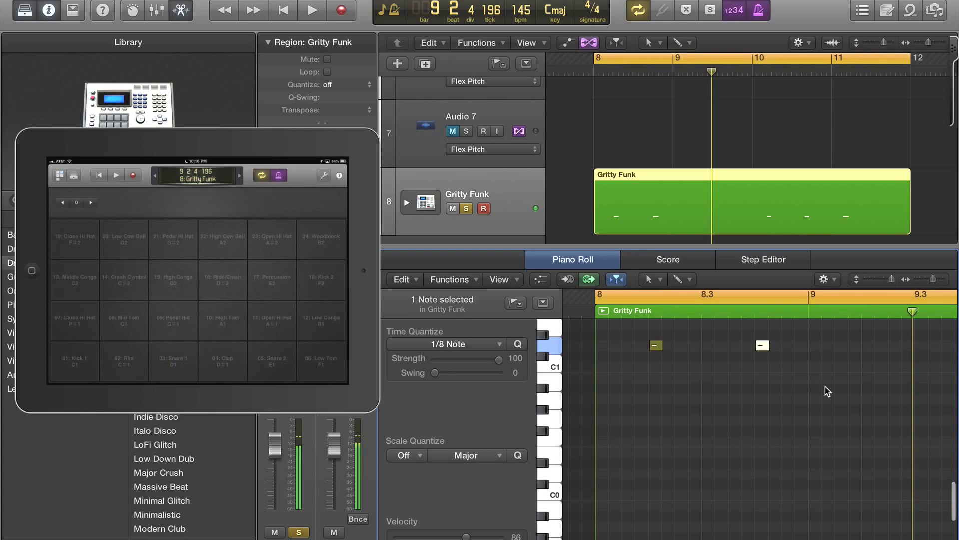
Select the three D1 notes in bars 10 and 11 and delete them.
{"action": "key", "text": "super+Left"}
{"action": "scroll", "coordinate": [825, 387], "scroll_direction": "right", "scroll_amount": 3}
{"action": "key", "text": "super+Left"}
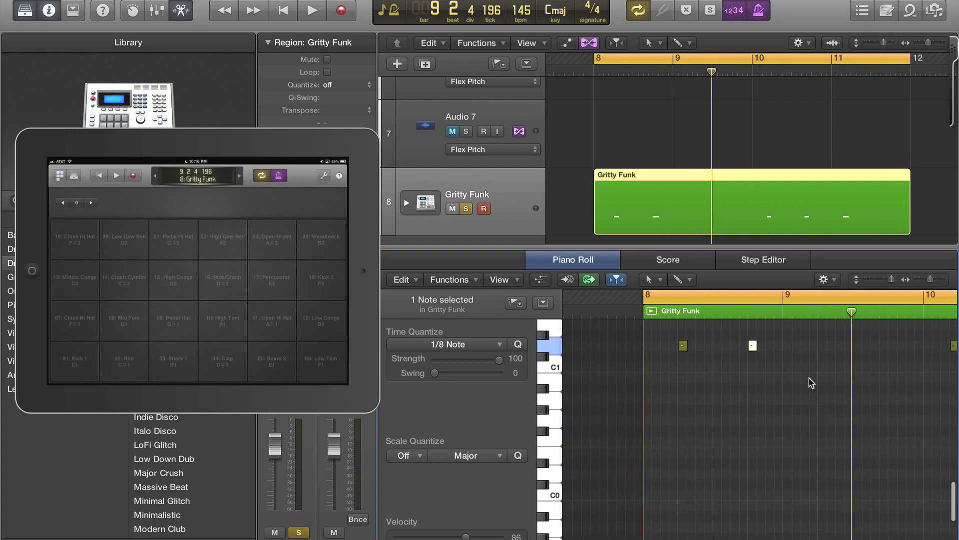
{"action": "left_click_drag", "start_coordinate": [809, 378], "coordinate": [879, 360]}
{"action": "scroll", "coordinate": [676, 340], "scroll_direction": "right", "scroll_amount": 2}
{"action": "scroll", "coordinate": [730, 345], "scroll_direction": "right", "scroll_amount": 5}
{"action": "scroll", "coordinate": [730, 345], "scroll_direction": "right", "scroll_amount": 2}
{"action": "key", "text": "super+Left"}
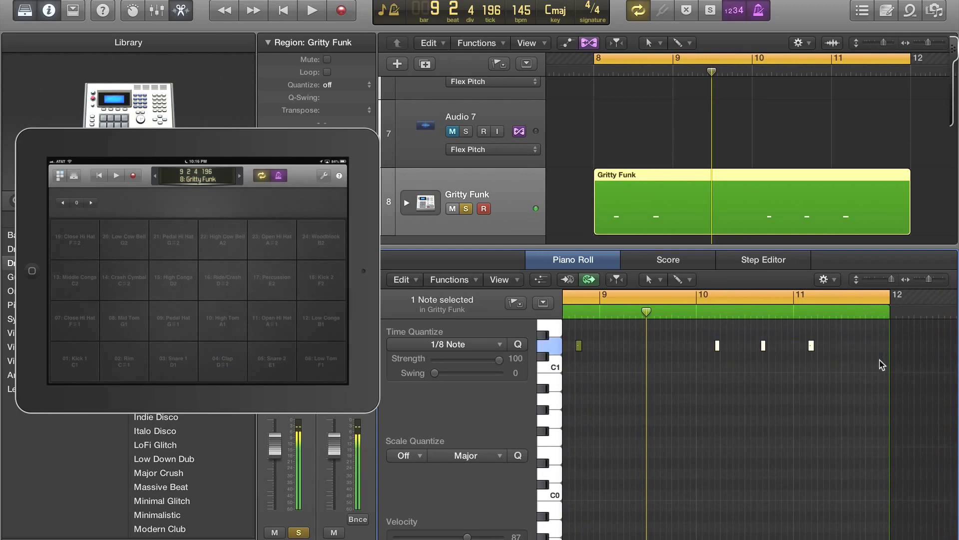
{"action": "key", "text": "Delete"}
Copy the two D1 notes of bar 8 to beats 2 and 4 of bar 9.
{"action": "key", "text": "super+Right"}
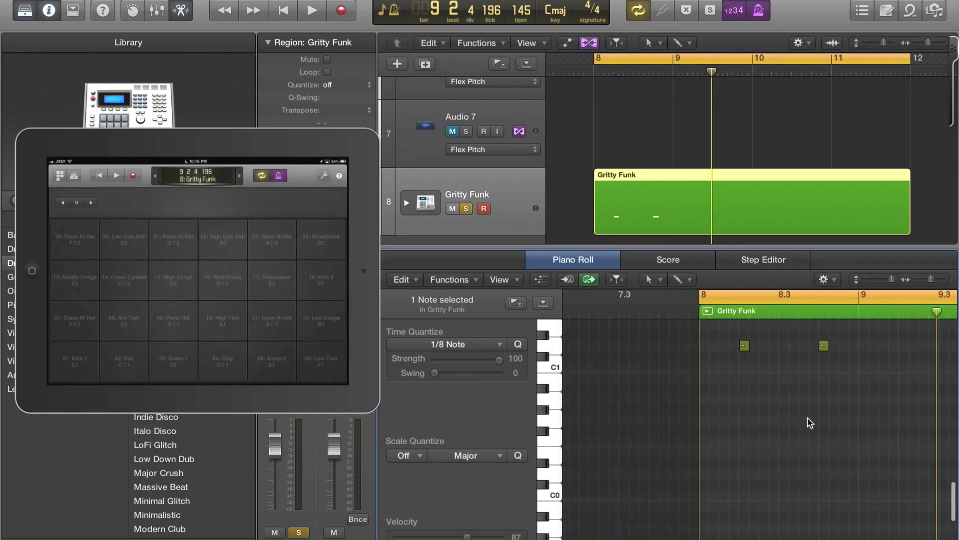
{"action": "scroll", "coordinate": [810, 423], "scroll_direction": "right", "scroll_amount": 4}
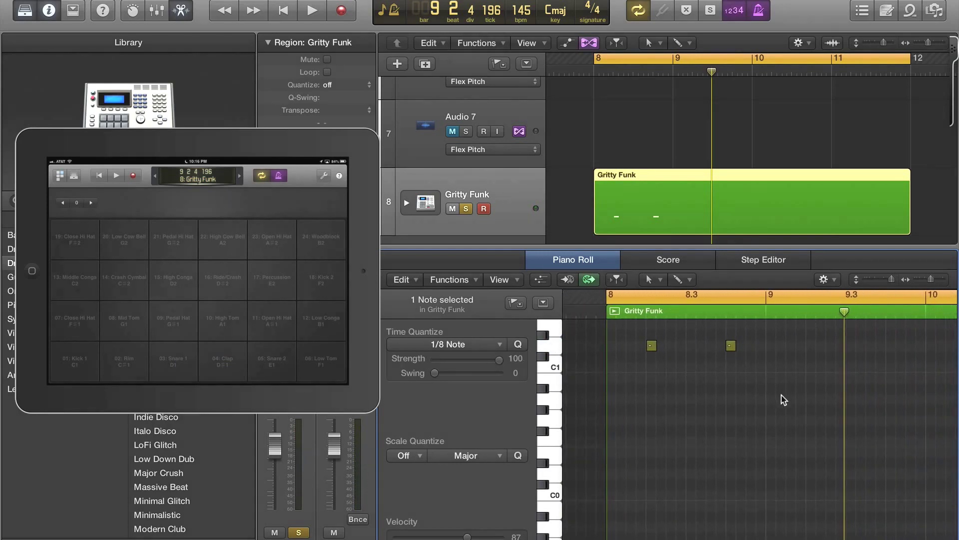
{"action": "left_click_drag", "start_coordinate": [781, 395], "coordinate": [654, 335]}
{"action": "scroll", "coordinate": [810, 351], "scroll_direction": "down", "scroll_amount": 5}
{"action": "scroll", "coordinate": [812, 352], "scroll_direction": "right", "scroll_amount": 4}
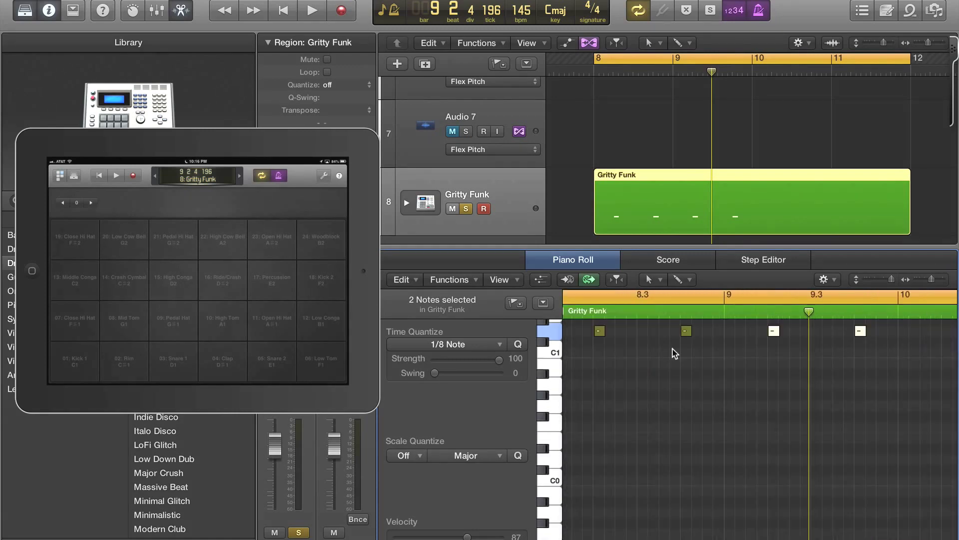
Select all four D1 notes in bars 8 and 9 and lengthen them together to about 0 0 1 100.
{"action": "left_click_drag", "start_coordinate": [906, 377], "coordinate": [593, 324]}
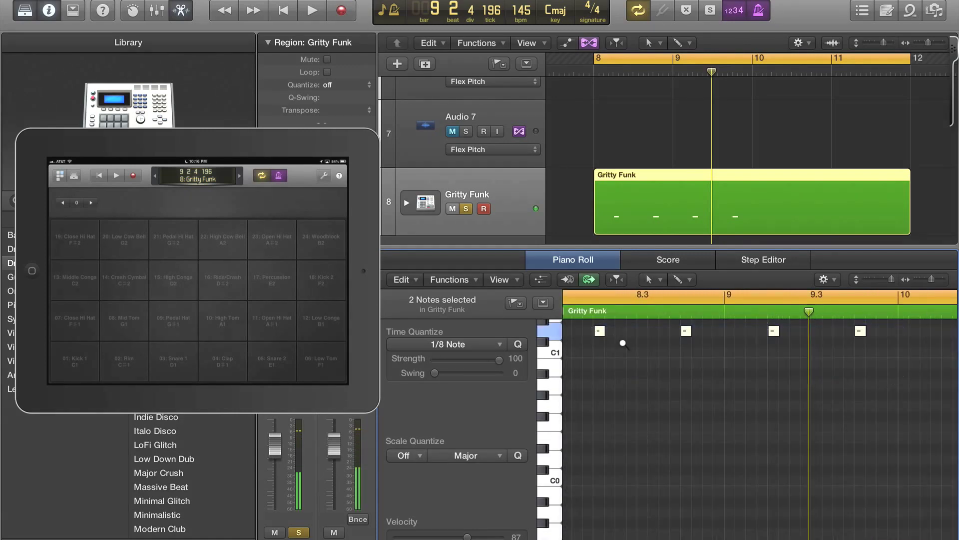
{"action": "left_click", "coordinate": [624, 344], "text": "ctrl+alt"}
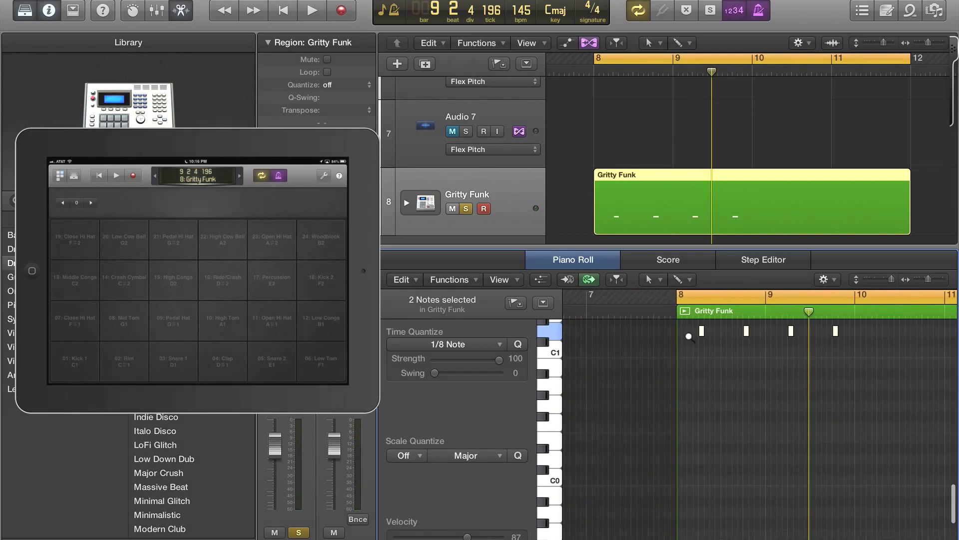
{"action": "left_click", "coordinate": [689, 336], "text": "ctrl+alt"}
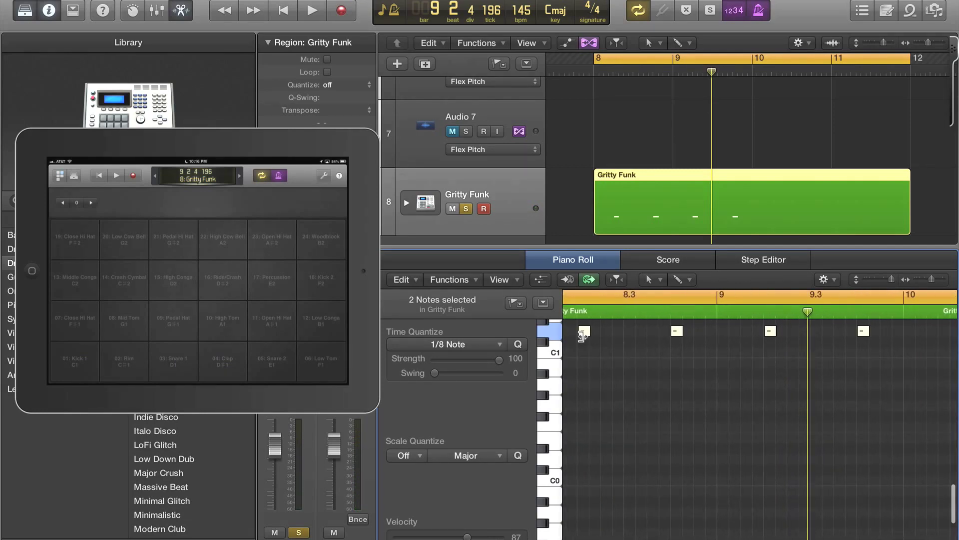
{"action": "left_click_drag", "start_coordinate": [583, 337], "coordinate": [588, 339]}
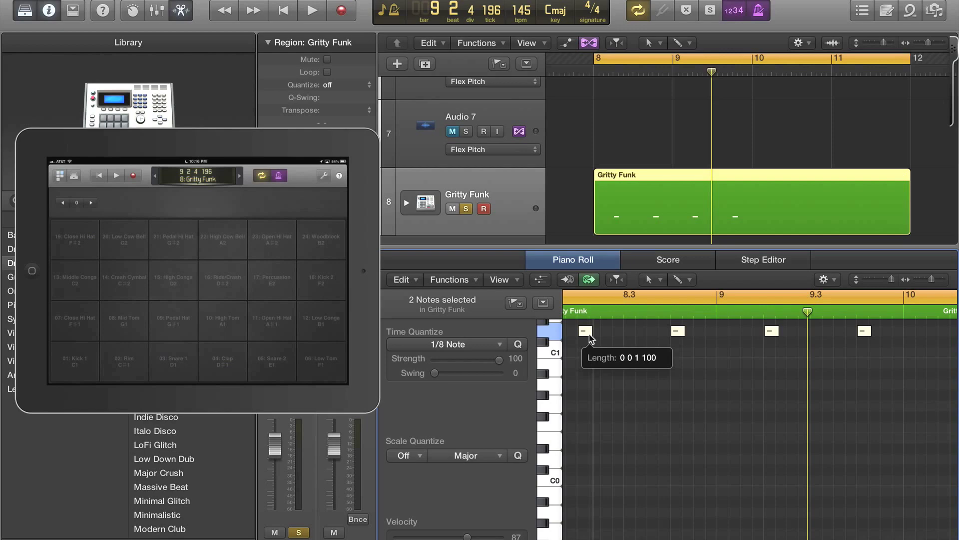
{"action": "left_click_drag", "start_coordinate": [589, 338], "coordinate": [587, 337]}
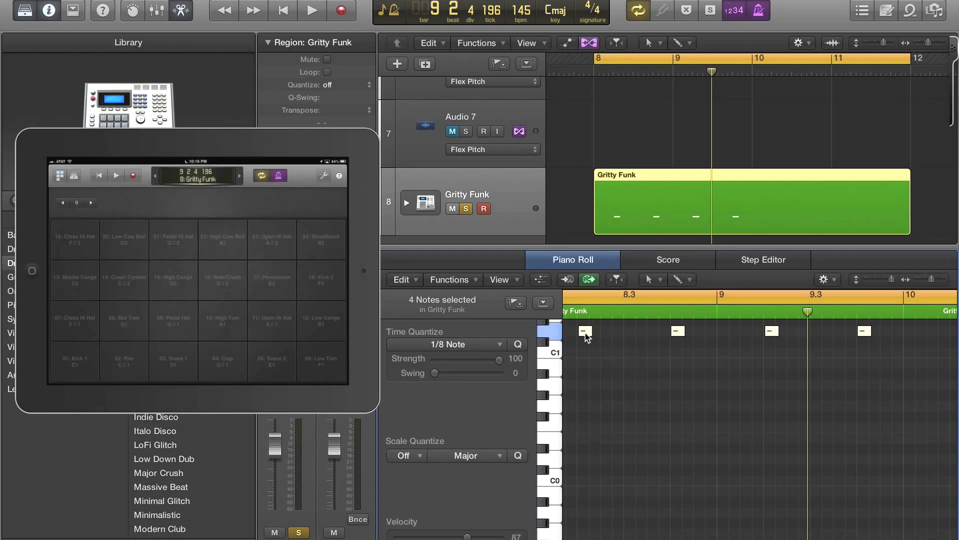
Copy the four D1 notes onto beats 2 and 4 of bars 10 and 11 and play back the looped snare pattern.
{"action": "left_click_drag", "start_coordinate": [586, 333], "coordinate": [953, 331]}
{"action": "scroll", "coordinate": [919, 389], "scroll_direction": "right", "scroll_amount": 5}
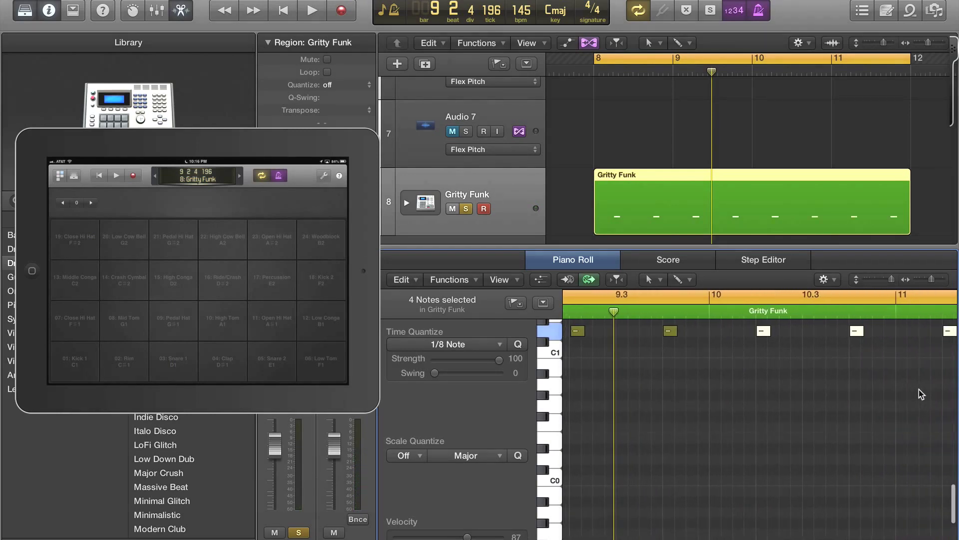
{"action": "scroll", "coordinate": [919, 388], "scroll_direction": "down", "scroll_amount": 4}
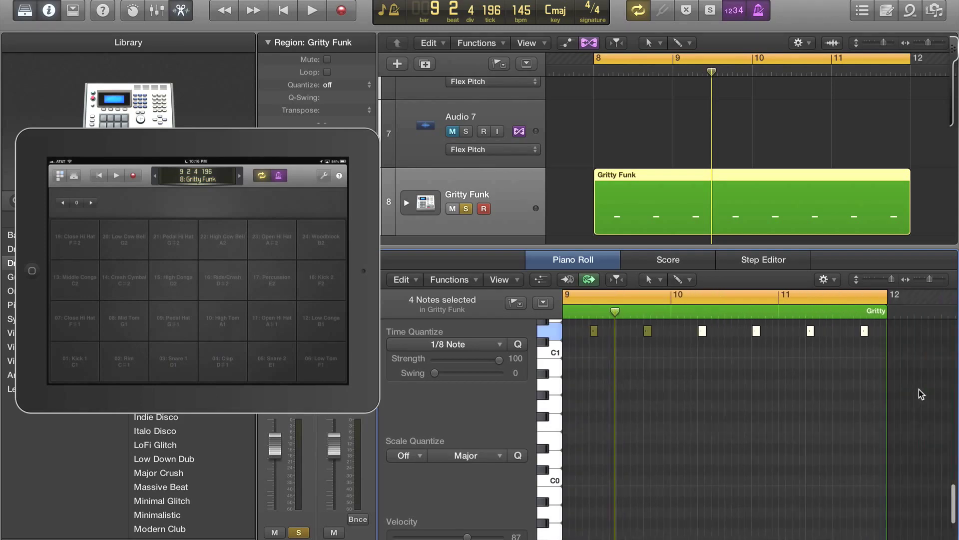
{"action": "key", "text": "super+Left"}
{"action": "key", "text": "space"}
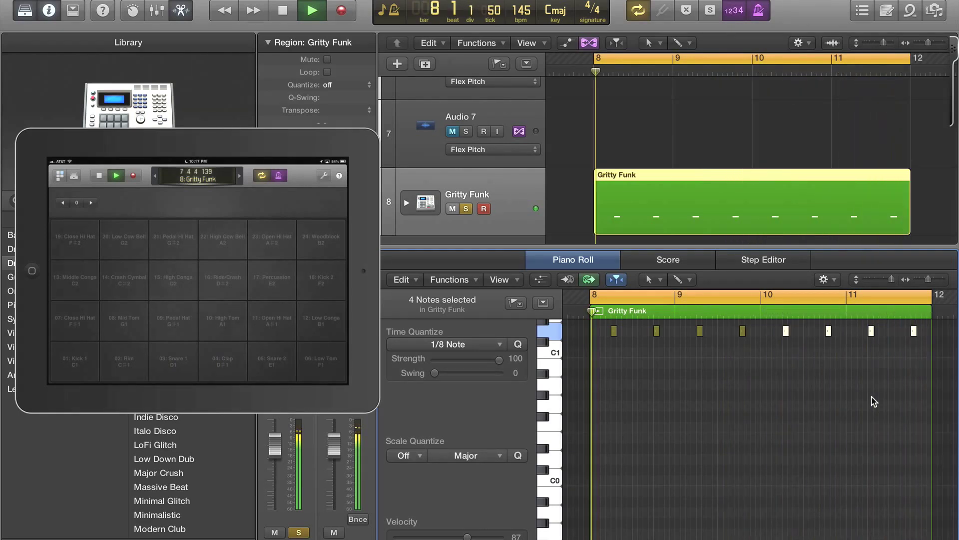
{"action": "key", "text": "space"}
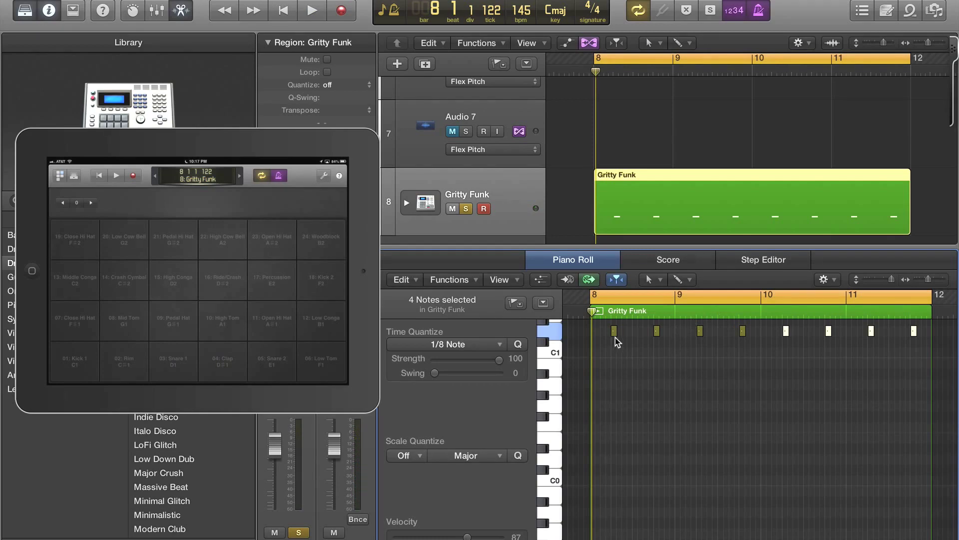
{"action": "key", "text": "super+Left"}
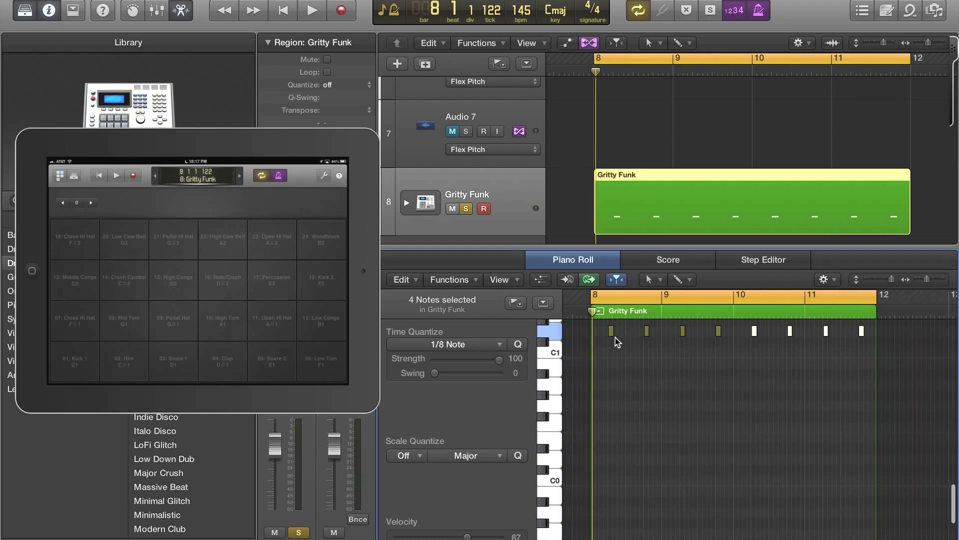
Expand the Gritty Funk track to show its Kick and Snare subtracks and select the Gritty Funk region.
{"action": "left_click", "coordinate": [405, 204]}
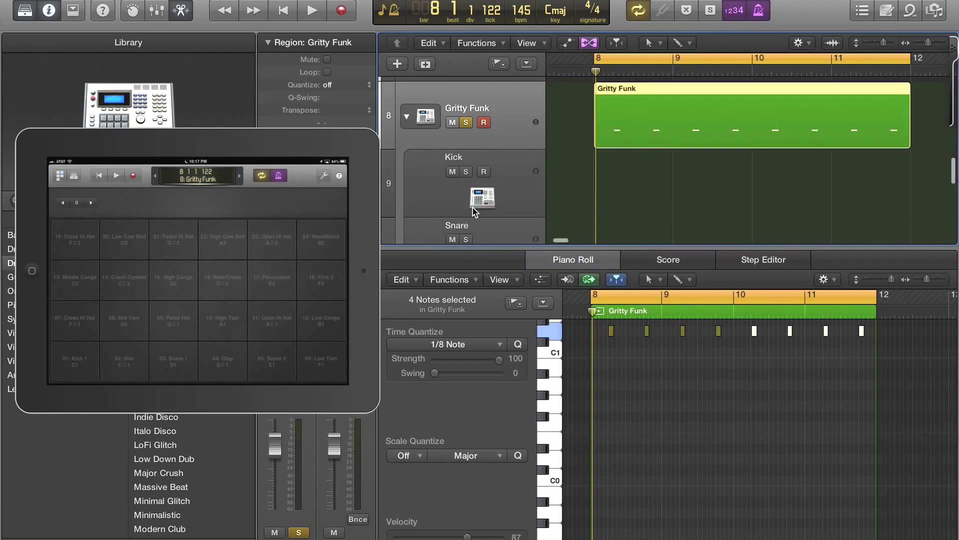
{"action": "left_click", "coordinate": [498, 194]}
{"action": "left_click", "coordinate": [674, 94]}
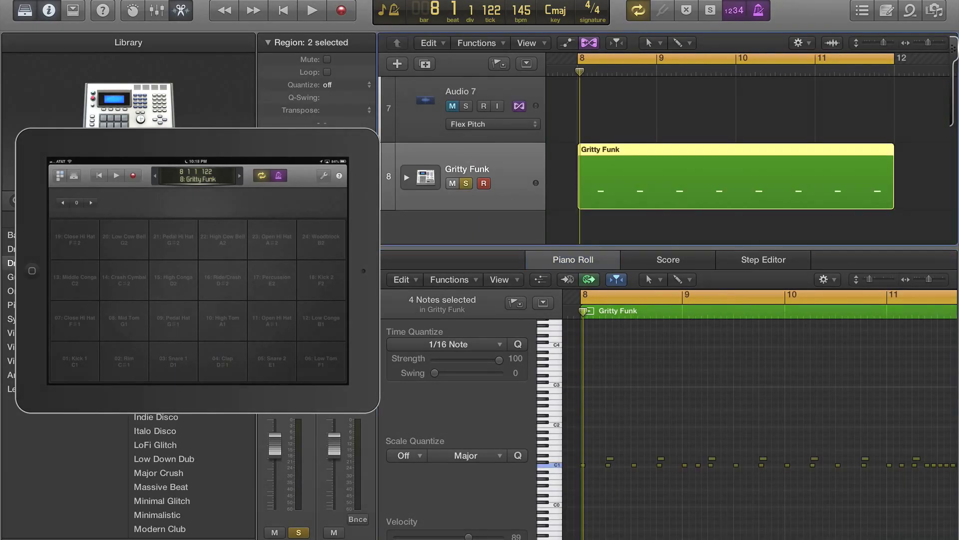
Hide the Library and move the iPad remote window away from the Piano Roll's note grid.
{"action": "left_click", "coordinate": [329, 0]}
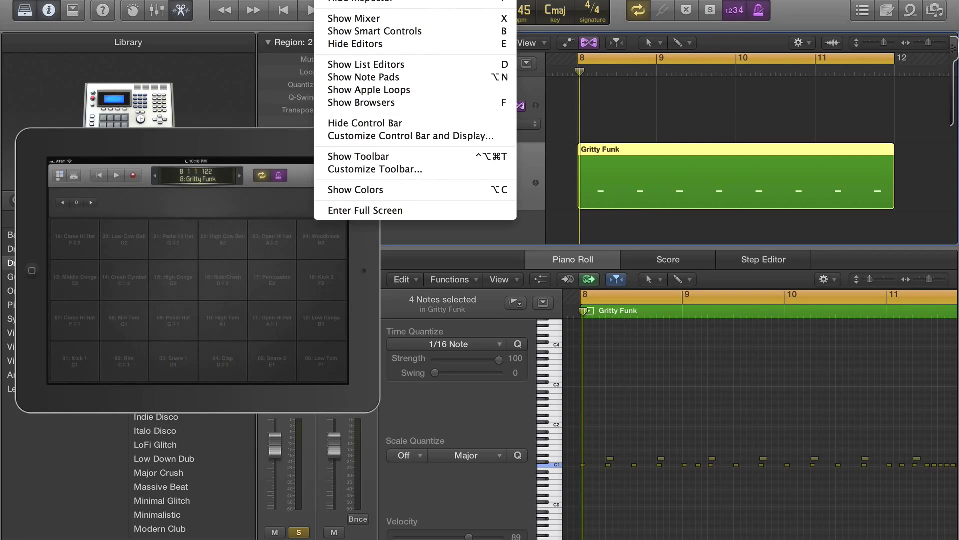
{"action": "left_click", "coordinate": [352, 0]}
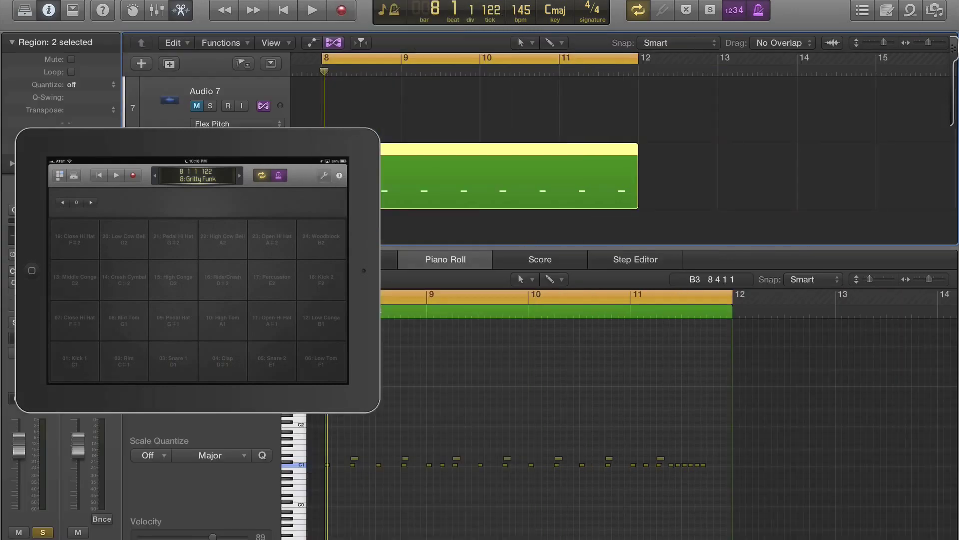
{"action": "left_click_drag", "start_coordinate": [299, 145], "coordinate": [249, 6]}
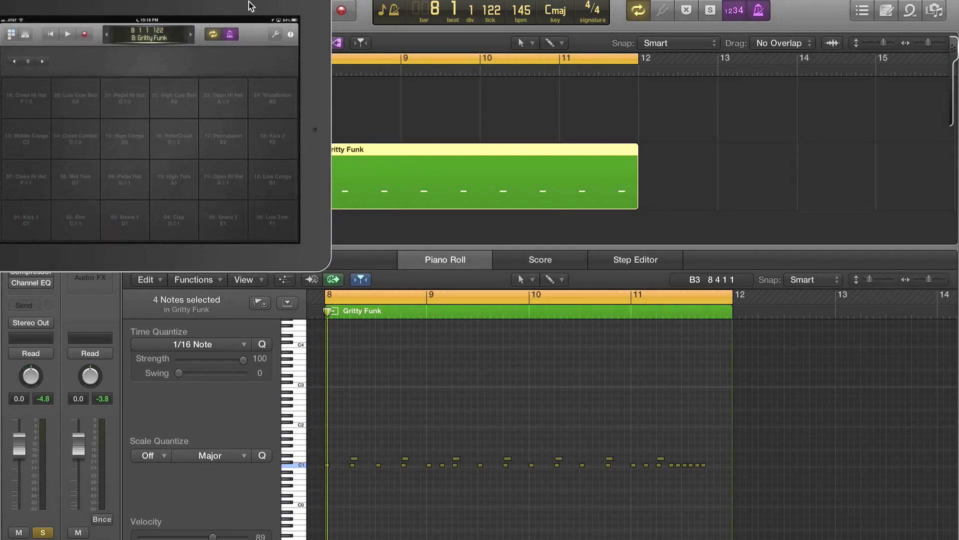
Delete the C1 kick notes under the D1 snare hits on beats 2 and 4 of bars 8 to 10 and beat 2 of bar 11.
{"action": "scroll", "coordinate": [772, 407], "scroll_direction": "up", "scroll_amount": 3}
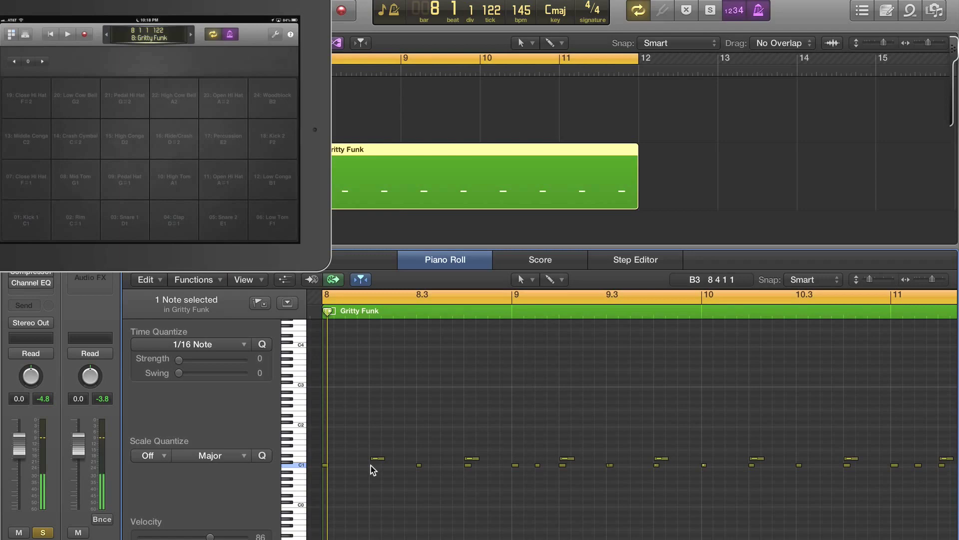
{"action": "left_click", "coordinate": [419, 465]}
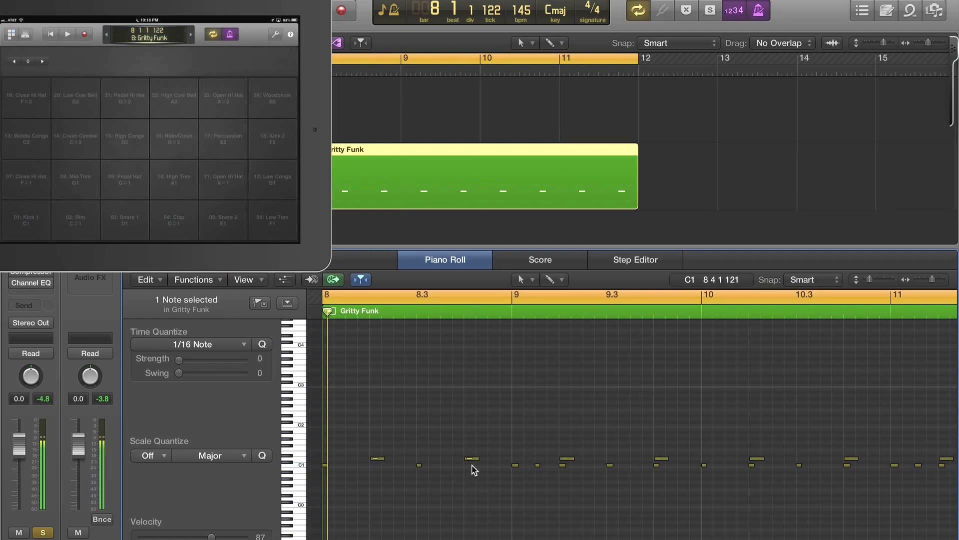
{"action": "left_click_drag", "start_coordinate": [469, 466], "coordinate": [847, 467]}
{"action": "scroll", "coordinate": [847, 466], "scroll_direction": "right", "scroll_amount": 5}
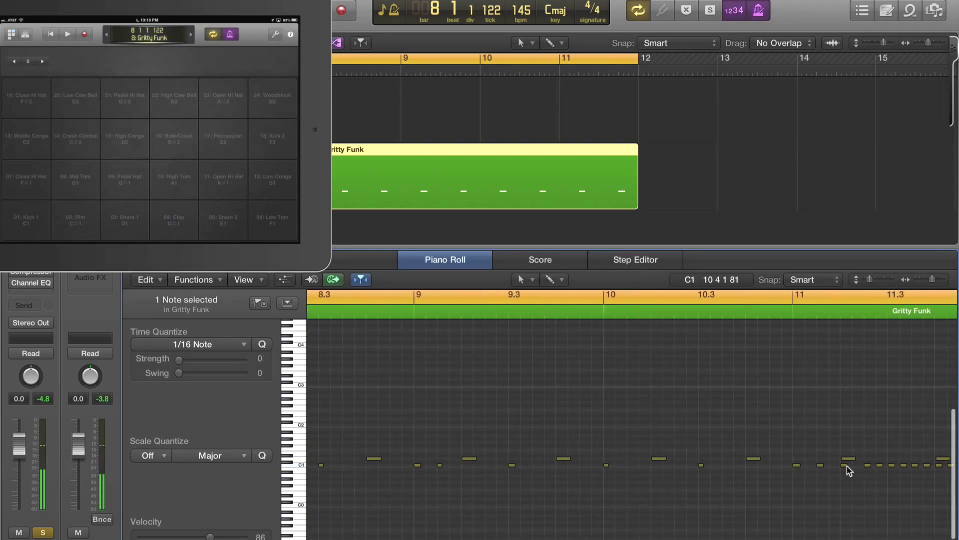
{"action": "scroll", "coordinate": [847, 466], "scroll_direction": "right", "scroll_amount": 2}
{"action": "left_click", "coordinate": [802, 466]}
{"action": "key", "text": "Delete"}
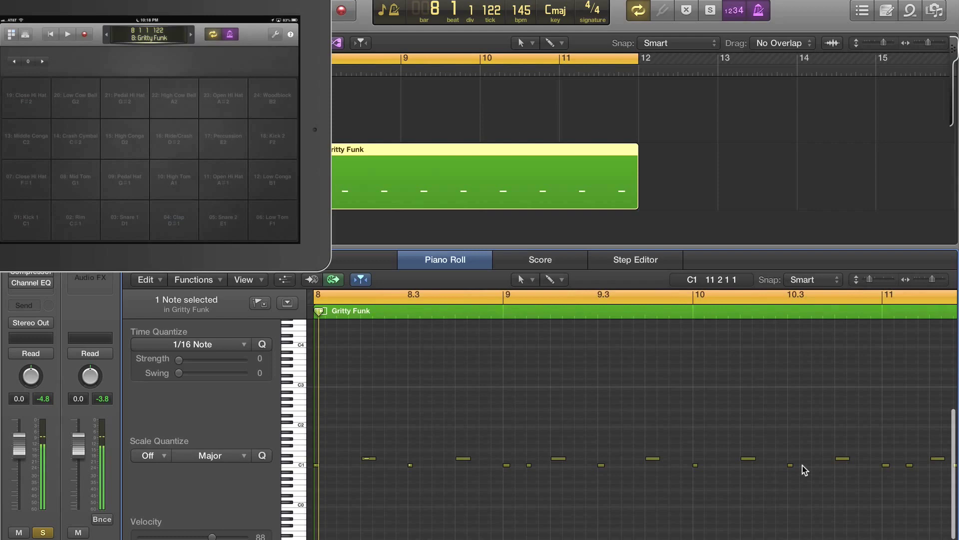
Delete the last D1 snare note on beat 4 of bar 11 and play back the looped pattern.
{"action": "scroll", "coordinate": [856, 473], "scroll_direction": "right", "scroll_amount": 12}
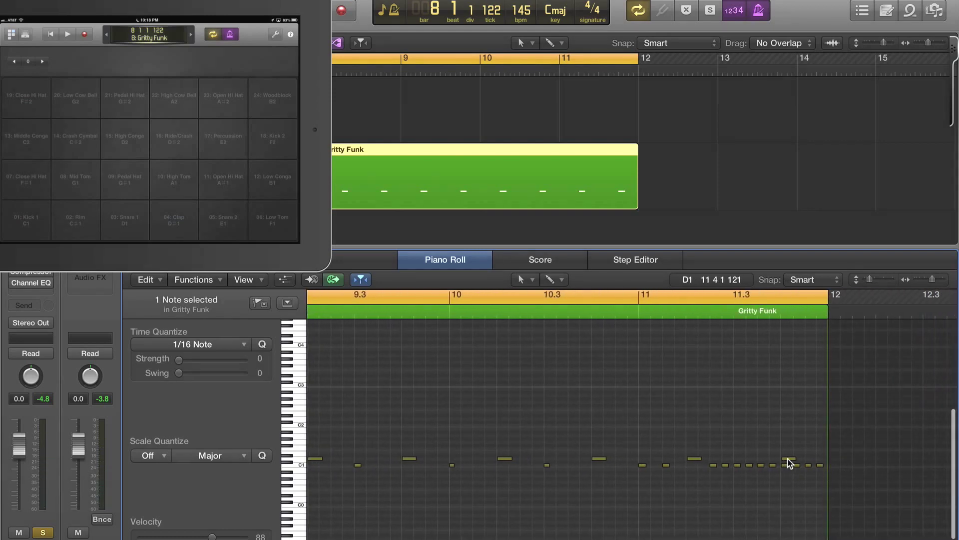
{"action": "left_click", "coordinate": [788, 459]}
{"action": "key", "text": "Delete"}
{"action": "scroll", "coordinate": [795, 464], "scroll_direction": "right", "scroll_amount": 1}
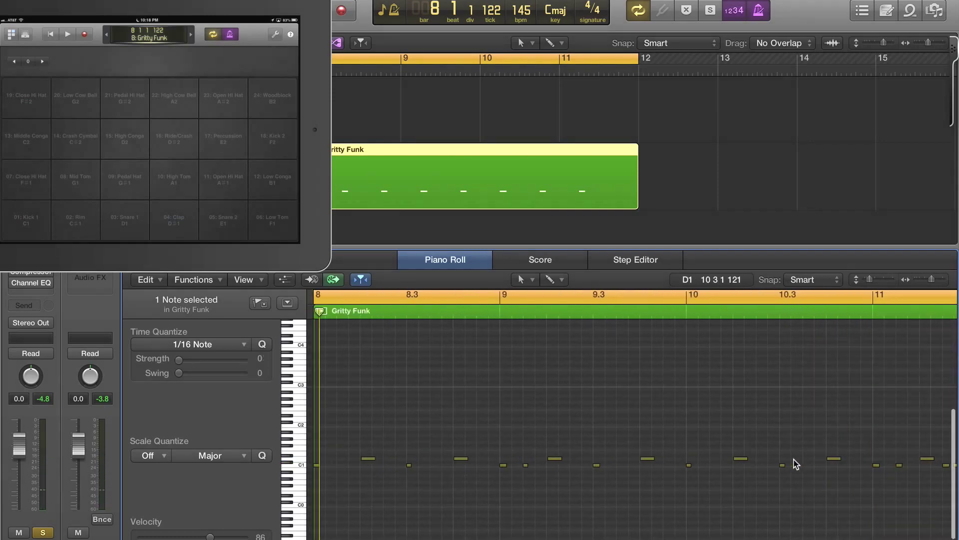
{"action": "scroll", "coordinate": [795, 464], "scroll_direction": "down", "scroll_amount": 3}
{"action": "scroll", "coordinate": [795, 464], "scroll_direction": "left", "scroll_amount": 4}
{"action": "key", "text": "space"}
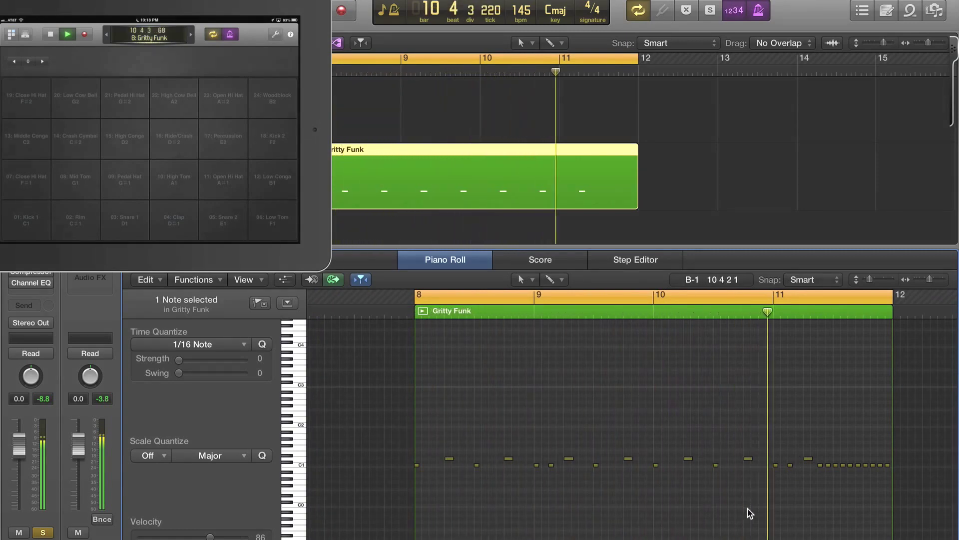
Lengthen the first C1 kick note at the start of bar 8 and play back the pattern.
{"action": "scroll", "coordinate": [750, 513], "scroll_direction": "up", "scroll_amount": 5}
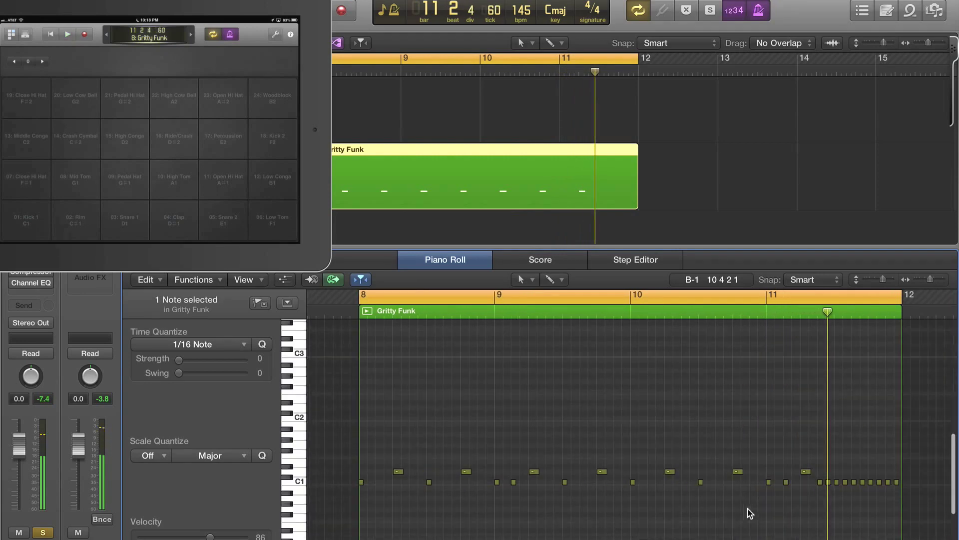
{"action": "scroll", "coordinate": [751, 514], "scroll_direction": "left", "scroll_amount": 2}
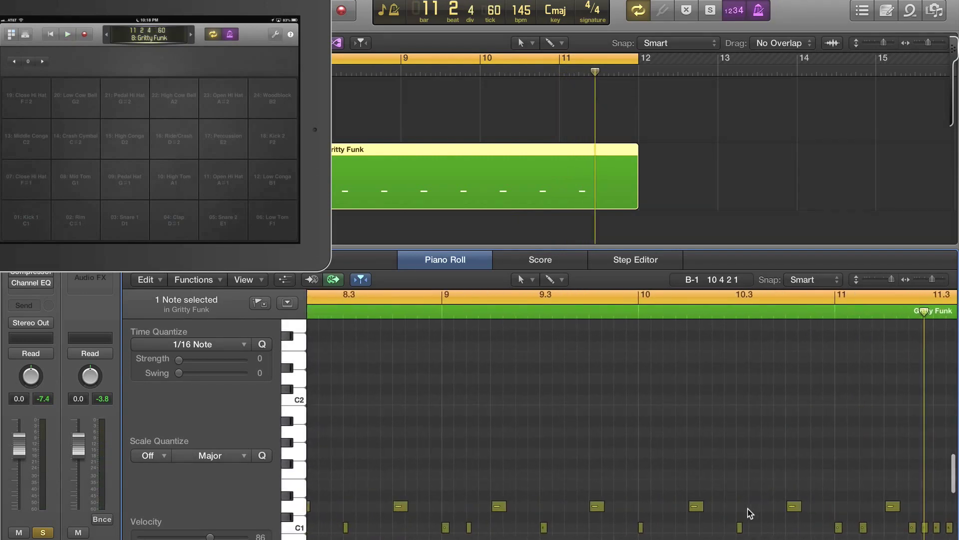
{"action": "scroll", "coordinate": [750, 513], "scroll_direction": "left", "scroll_amount": 7}
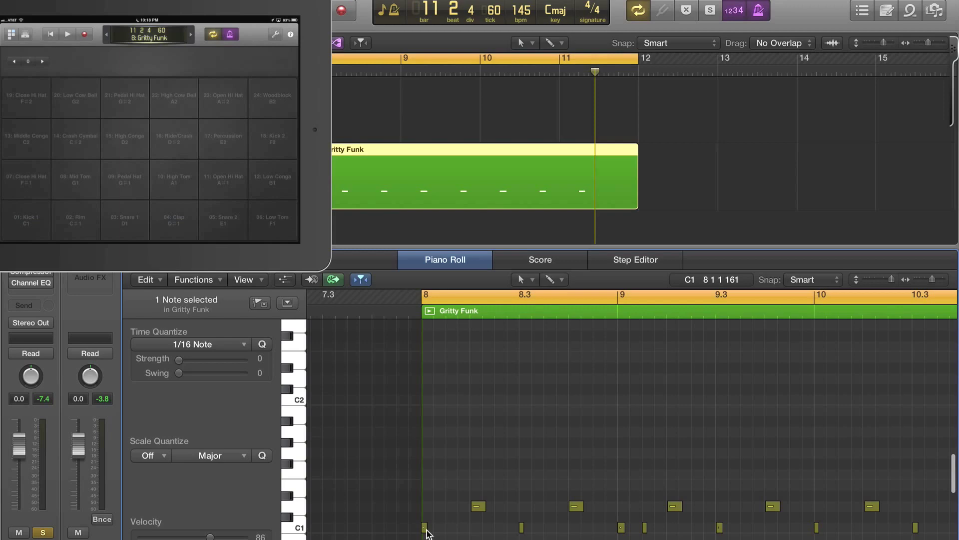
{"action": "left_click", "coordinate": [425, 527]}
{"action": "key", "text": "q"}
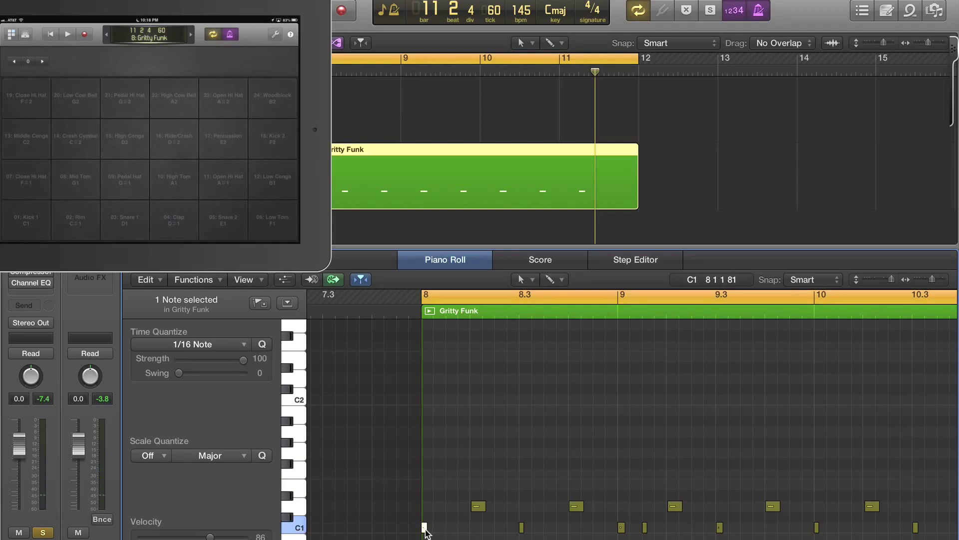
{"action": "left_click_drag", "start_coordinate": [424, 529], "coordinate": [425, 530]}
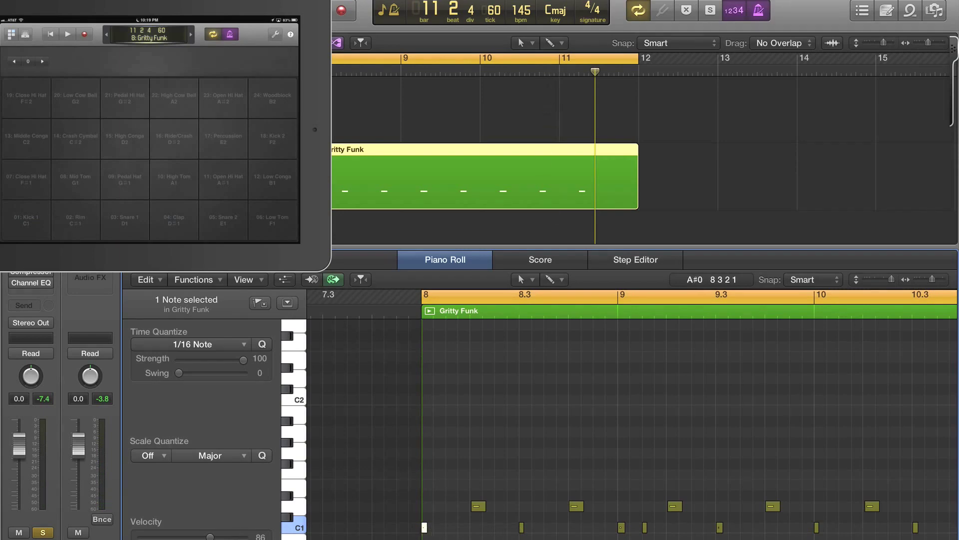
{"action": "scroll", "coordinate": [436, 489], "scroll_direction": "up", "scroll_amount": 1}
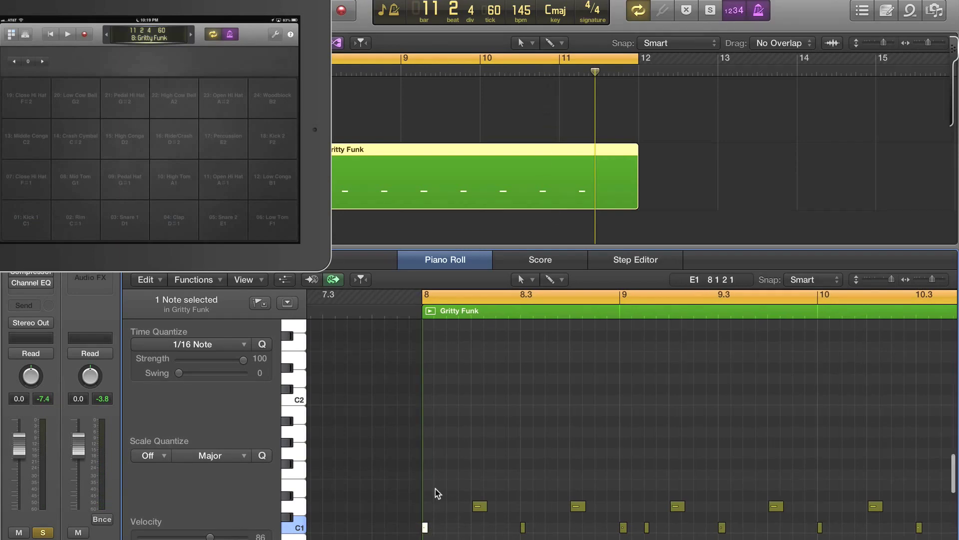
{"action": "scroll", "coordinate": [436, 489], "scroll_direction": "up", "scroll_amount": 5}
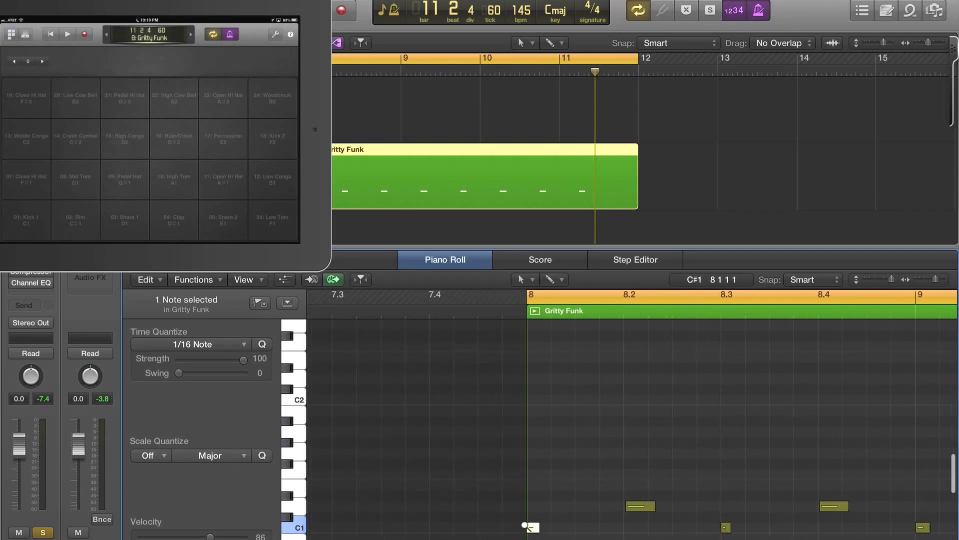
{"action": "left_click_drag", "start_coordinate": [538, 528], "coordinate": [562, 529]}
{"action": "key", "text": "space"}
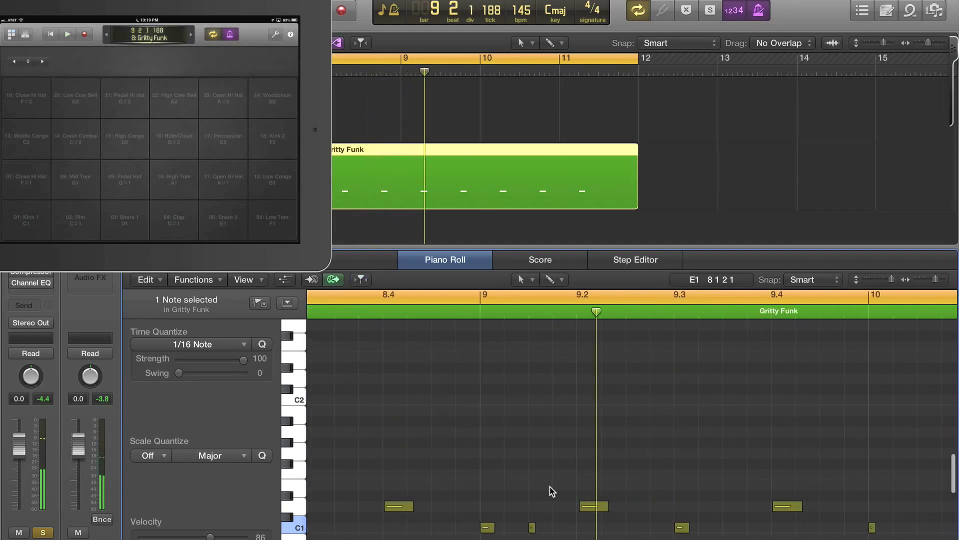
Lengthen the C1 kick note on beat 3 of bar 9 to about half a beat and play back the loop.
{"action": "left_click_drag", "start_coordinate": [686, 530], "coordinate": [727, 532]}
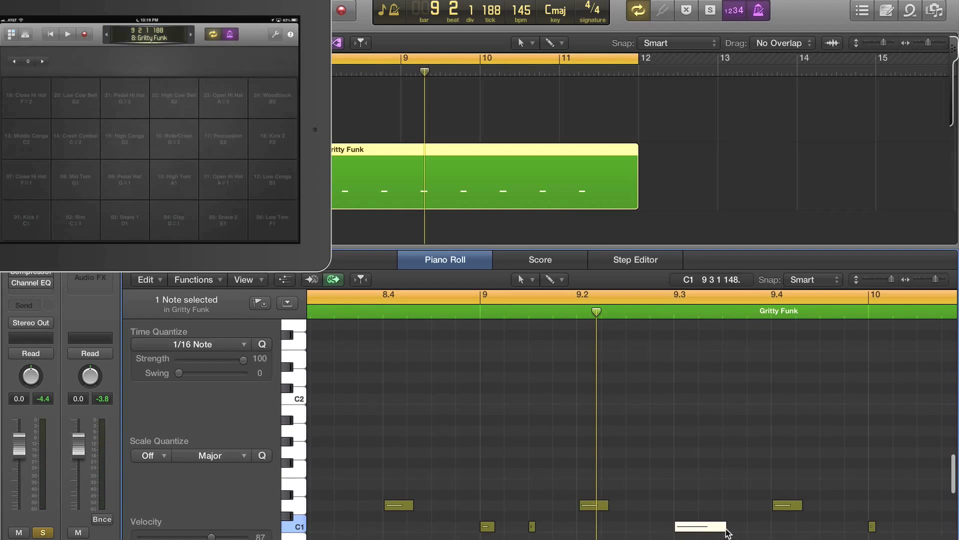
{"action": "key", "text": "super+Left"}
{"action": "key", "text": "super+Left"}
{"action": "key", "text": "space"}
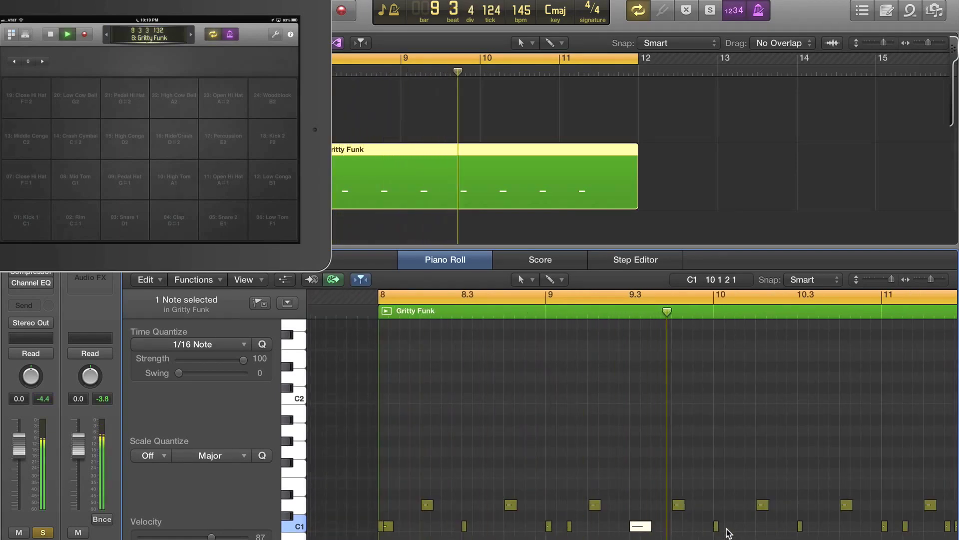
{"action": "key", "text": "super+Left"}
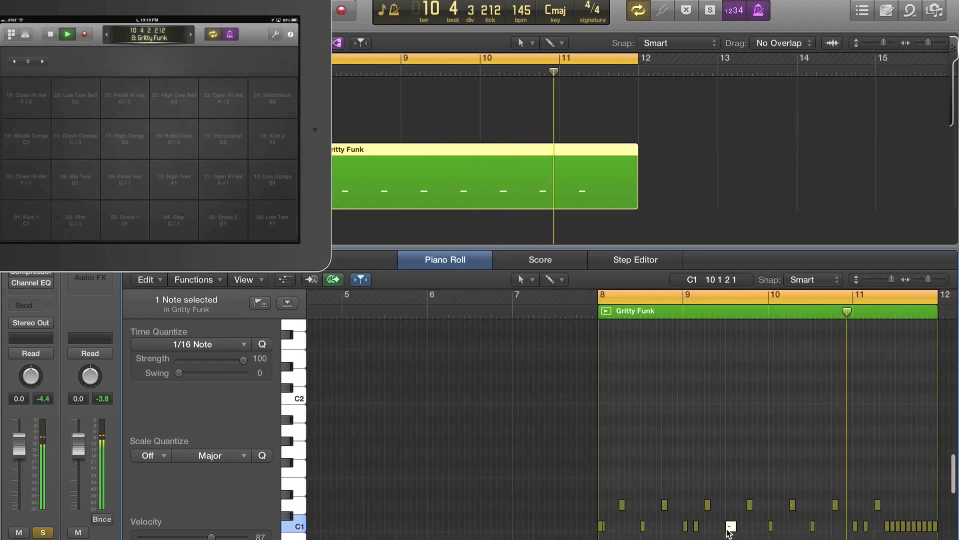
{"action": "scroll", "coordinate": [728, 532], "scroll_direction": "right", "scroll_amount": 5}
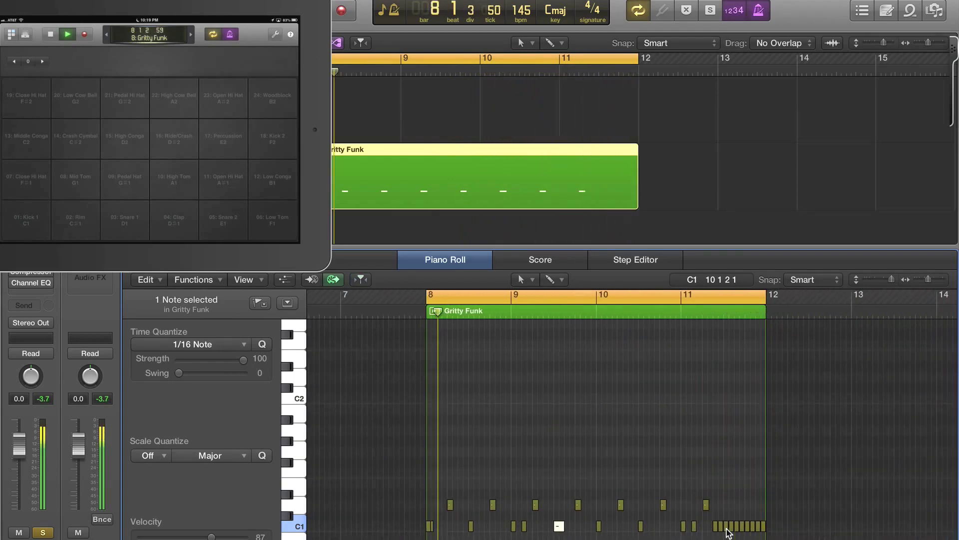
{"action": "key", "text": "space"}
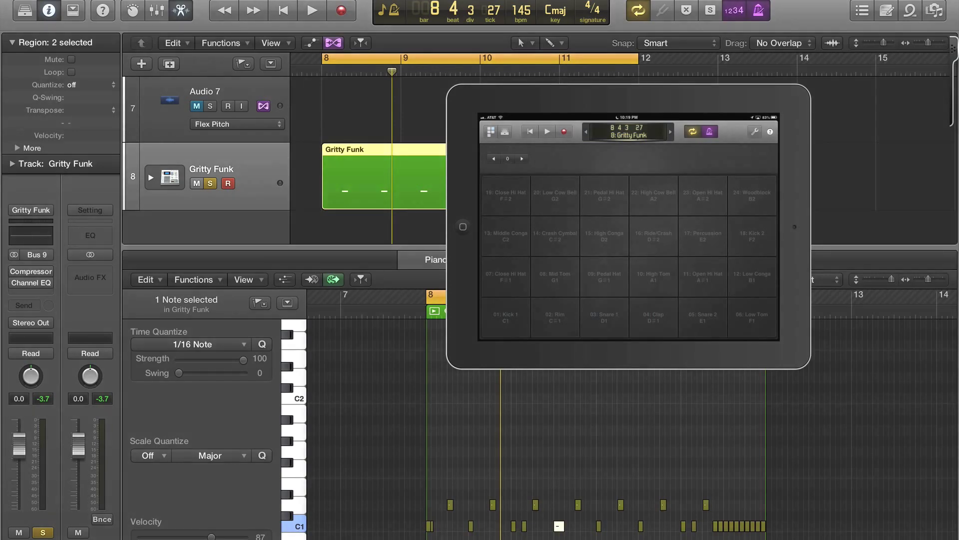
Deselect the Gritty Funk region, show the Library and load the Boutique SP12 drum machine patch on the Gritty Funk track.
{"action": "left_click", "coordinate": [368, 122]}
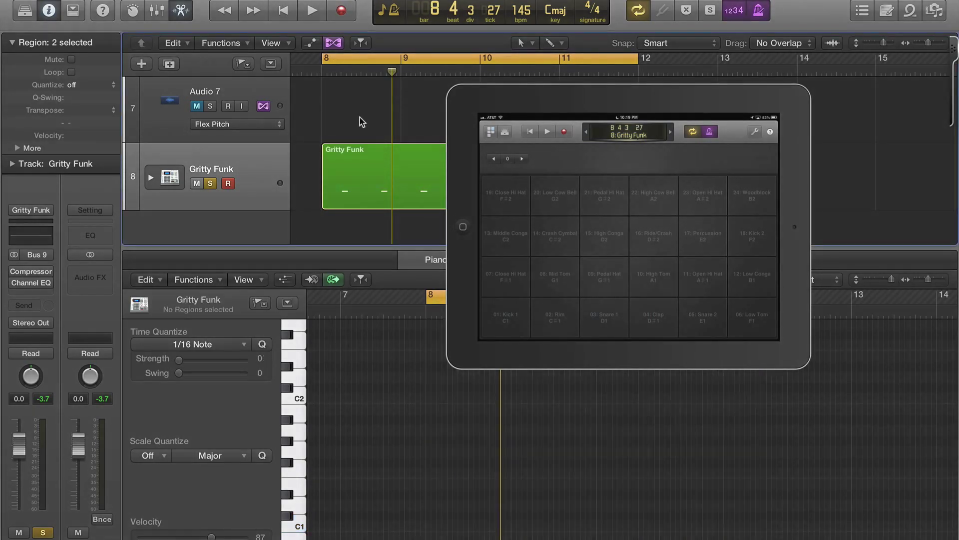
{"action": "left_click", "coordinate": [348, 1]}
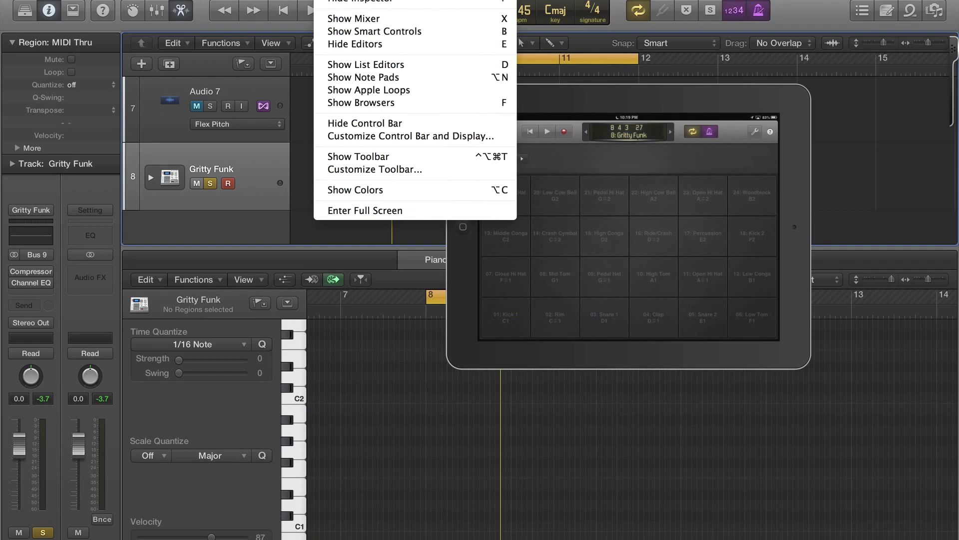
{"action": "left_click", "coordinate": [348, 1]}
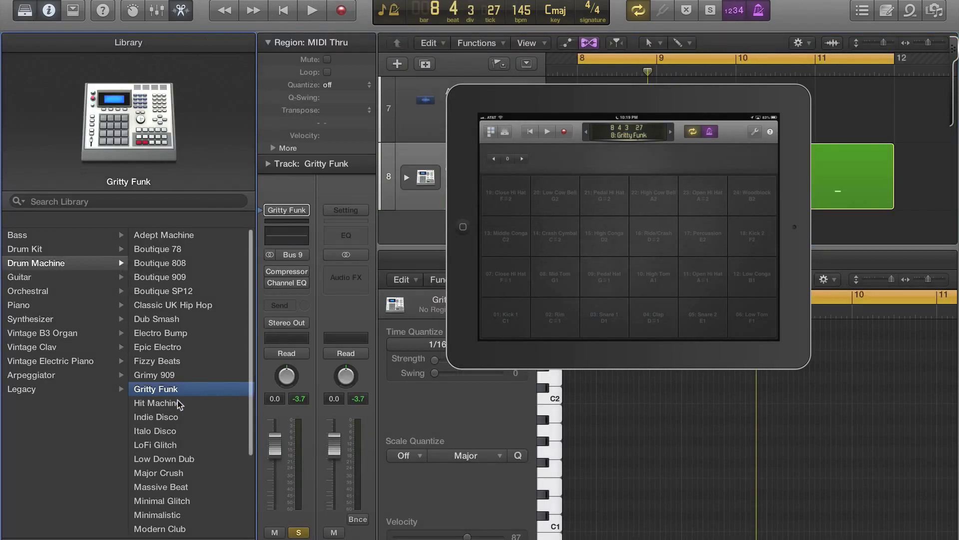
{"action": "left_click", "coordinate": [154, 289]}
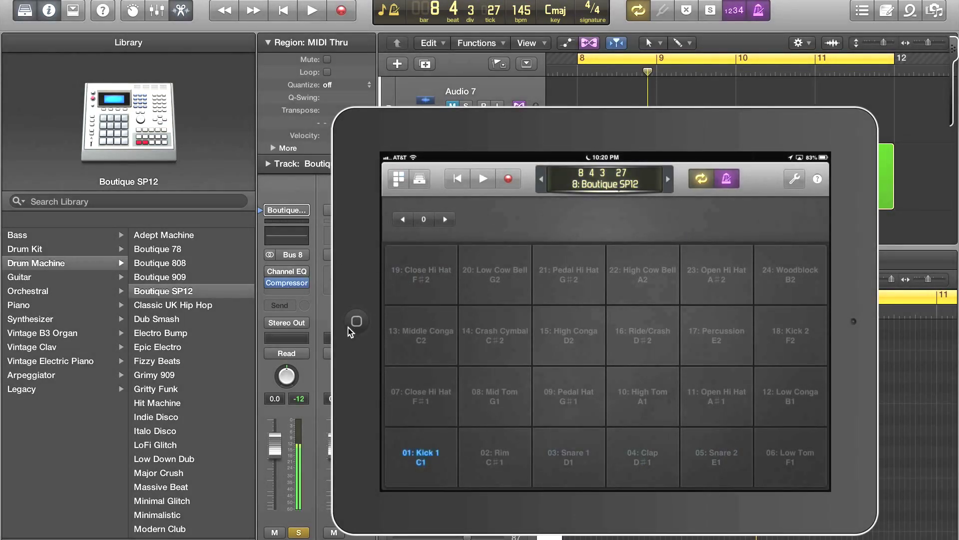
Try the Epic Electro and Low Down Dub drum machine patches on the same track, and load the Modern Club patch.
{"action": "left_click", "coordinate": [169, 345]}
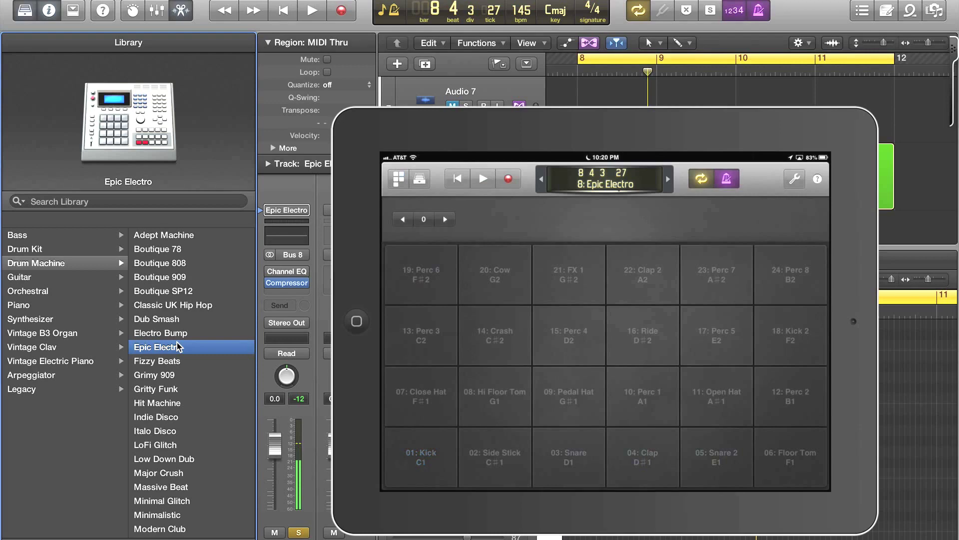
{"action": "left_click", "coordinate": [175, 458]}
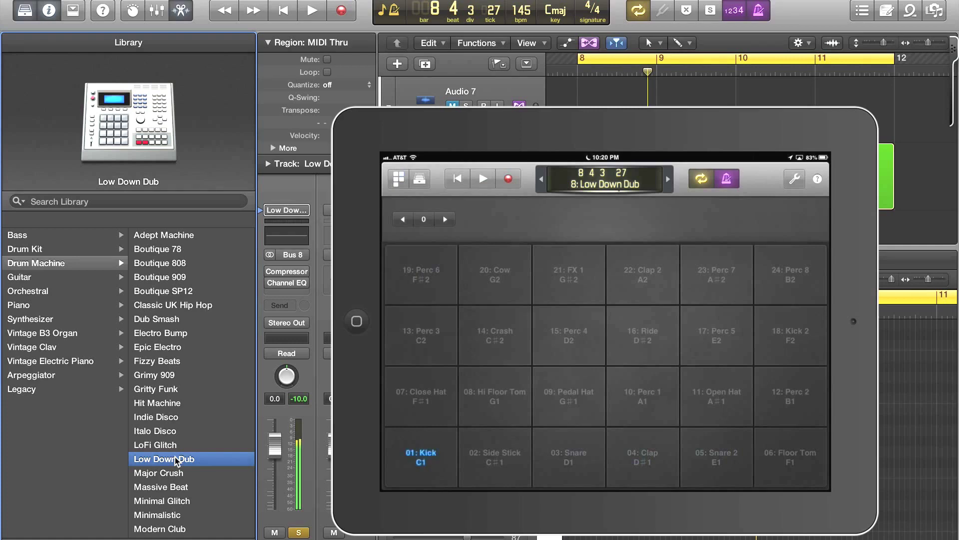
{"action": "scroll", "coordinate": [177, 475], "scroll_direction": "down", "scroll_amount": 1}
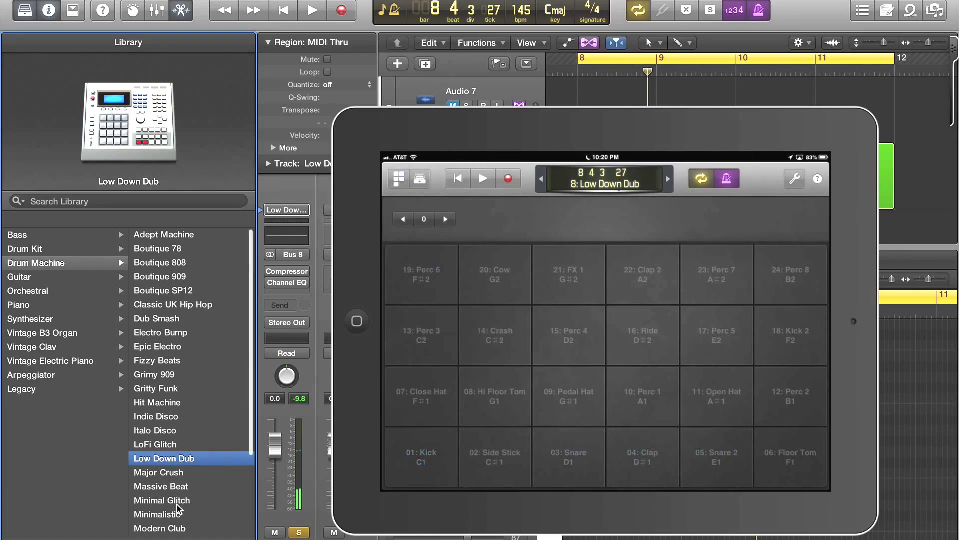
{"action": "scroll", "coordinate": [177, 507], "scroll_direction": "down", "scroll_amount": 4}
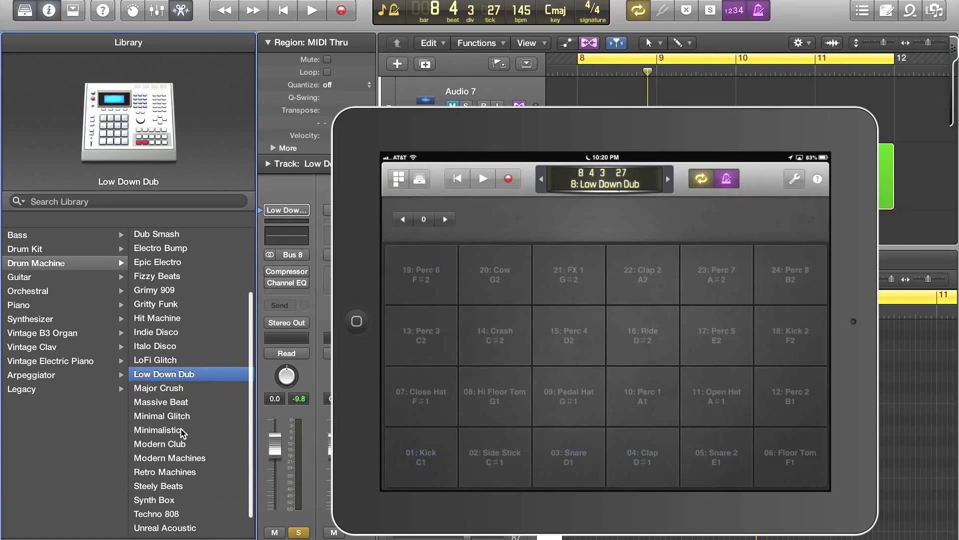
{"action": "left_click", "coordinate": [183, 445]}
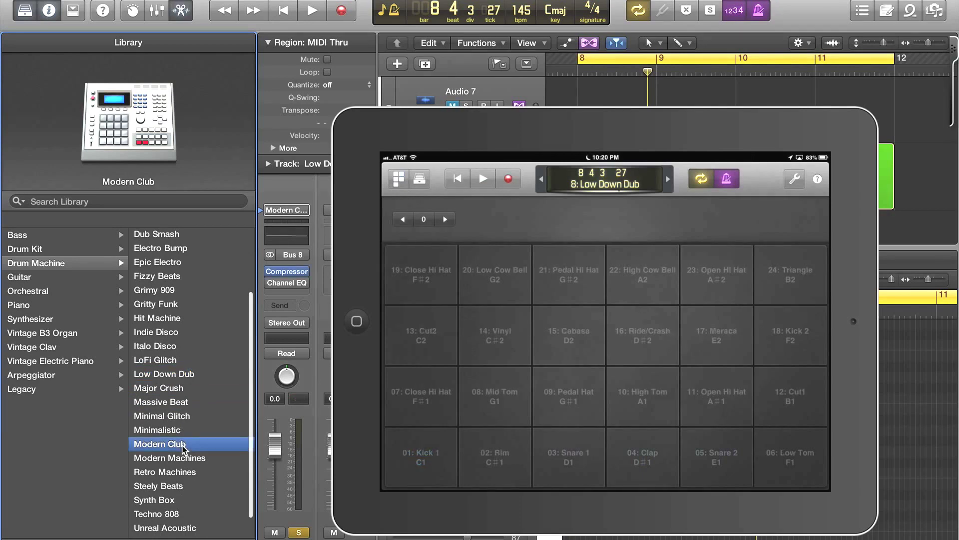